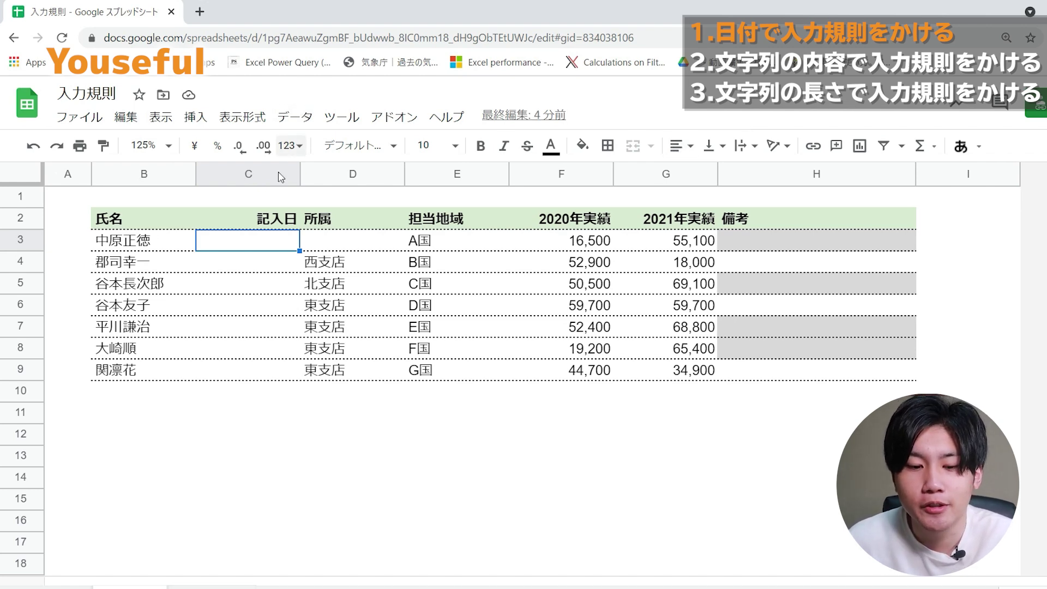
Step: Add a validation rule on 記入日 cells C3:C9 requiring a valid date, and save it
double_click(263, 244)
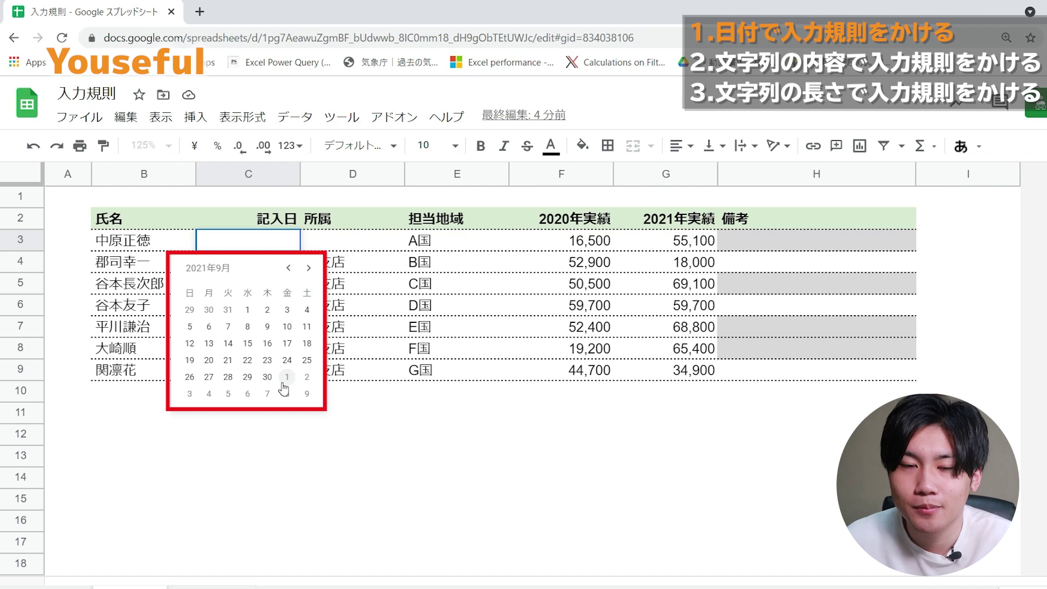
key("Escape")
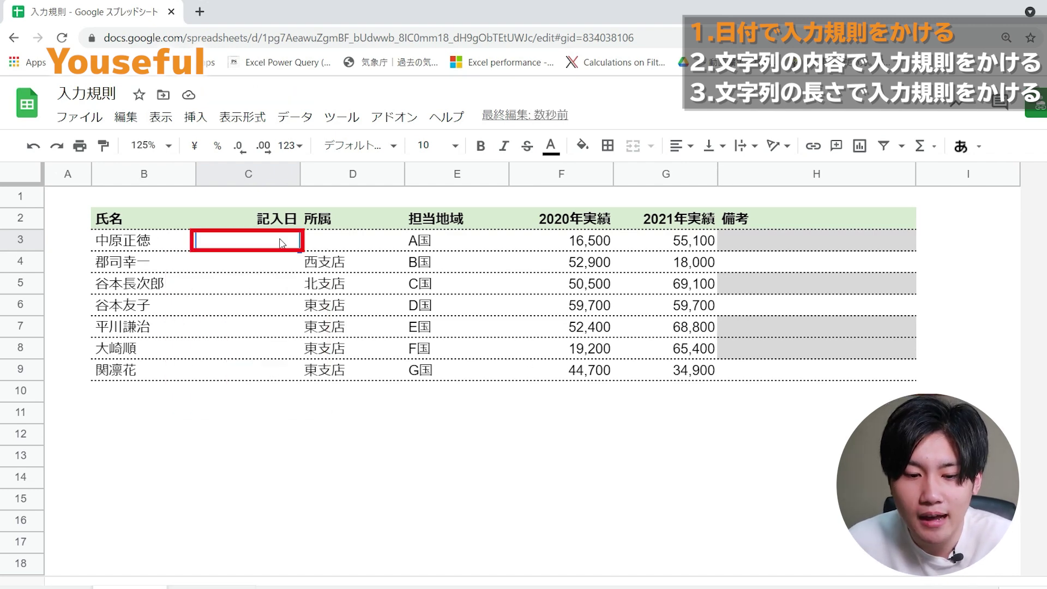
left_click_drag(277, 242, 257, 371)
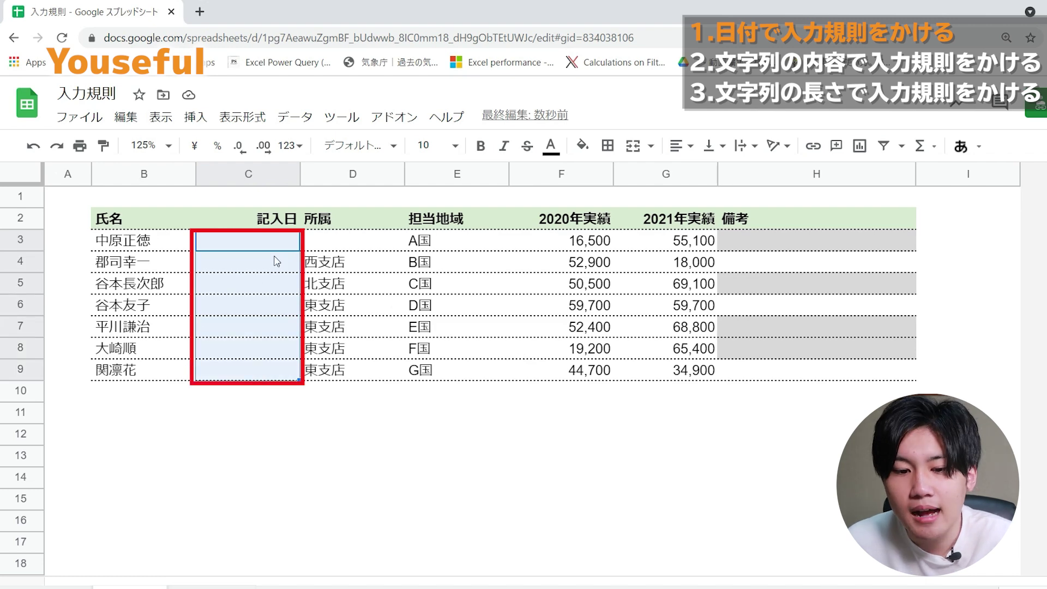
left_click(295, 116)
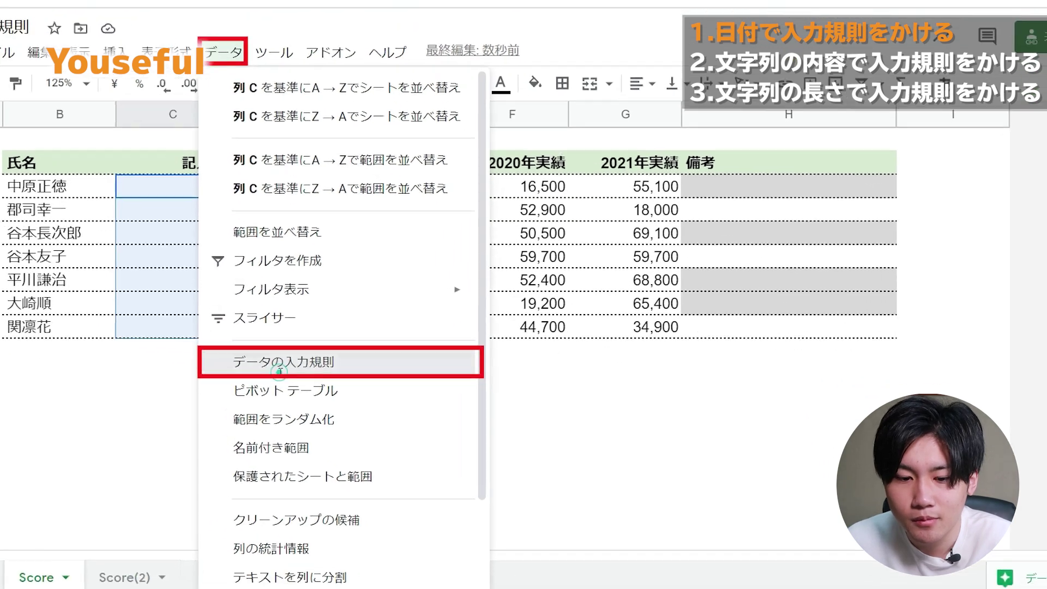
left_click(348, 414)
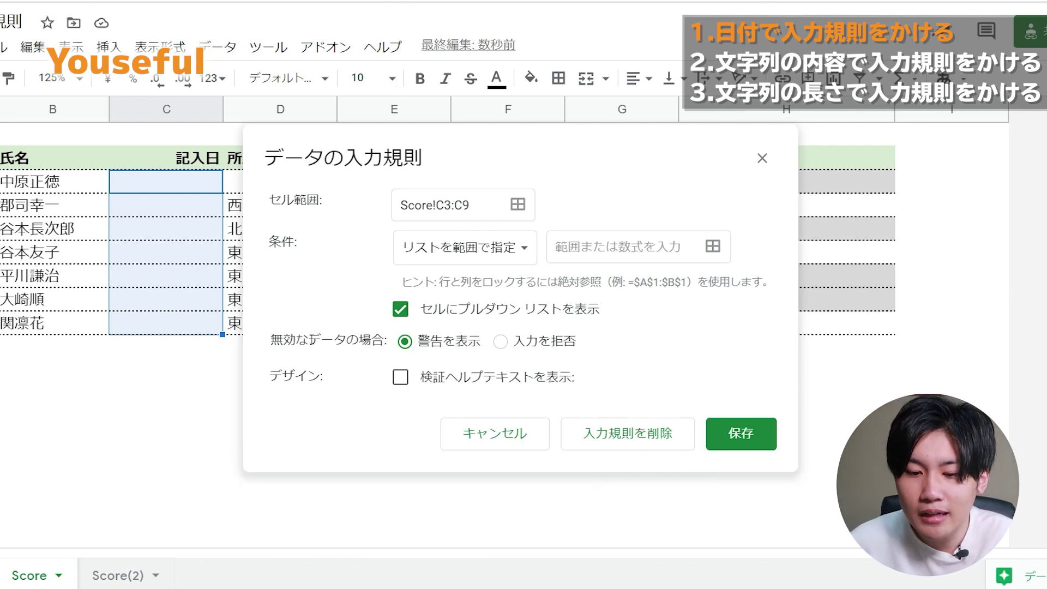
left_click(467, 257)
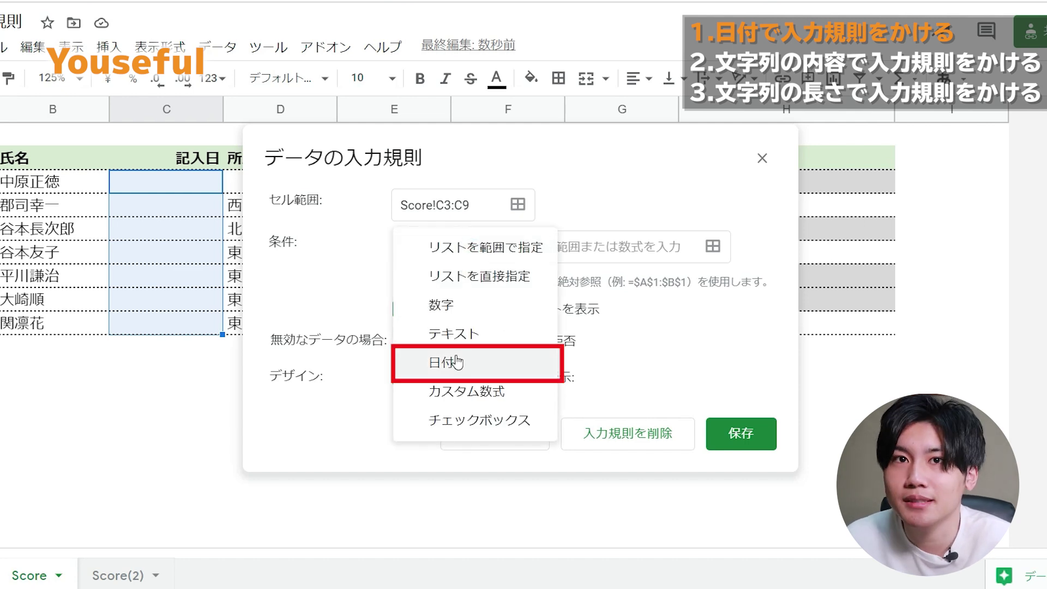
left_click(457, 362)
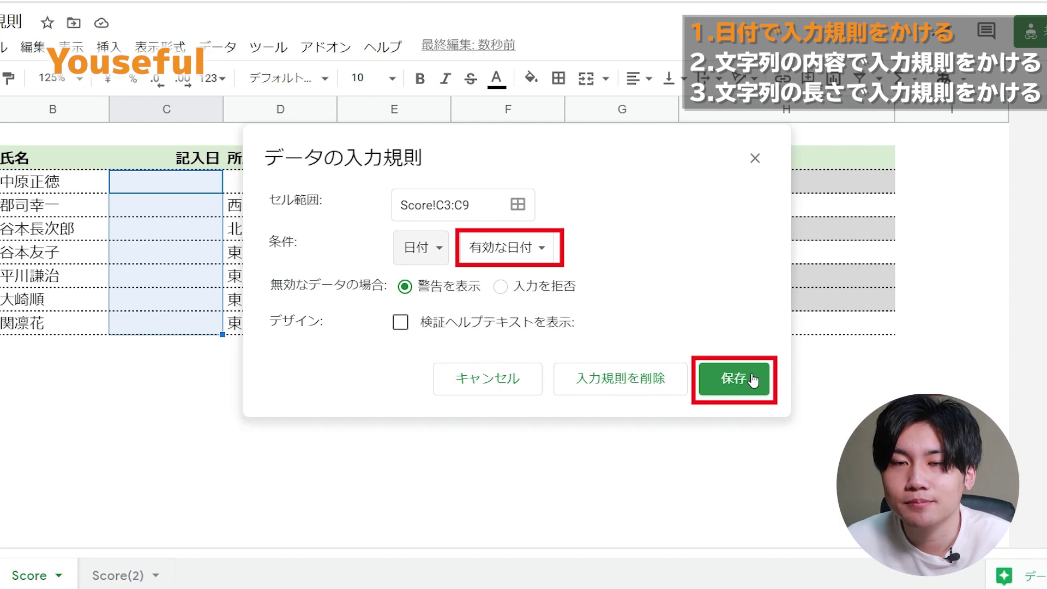
left_click(753, 378)
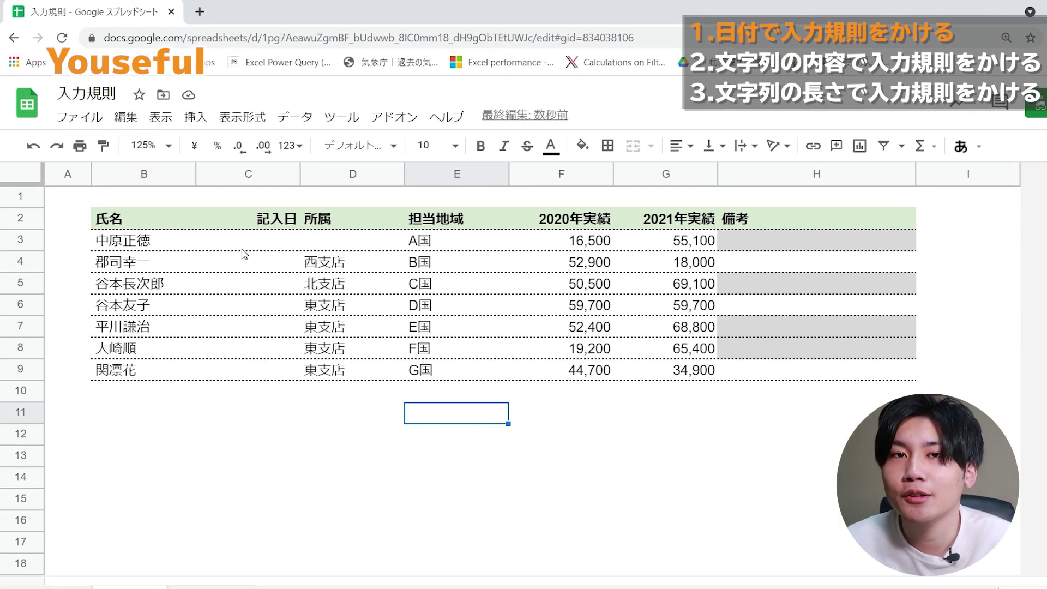
double_click(241, 306)
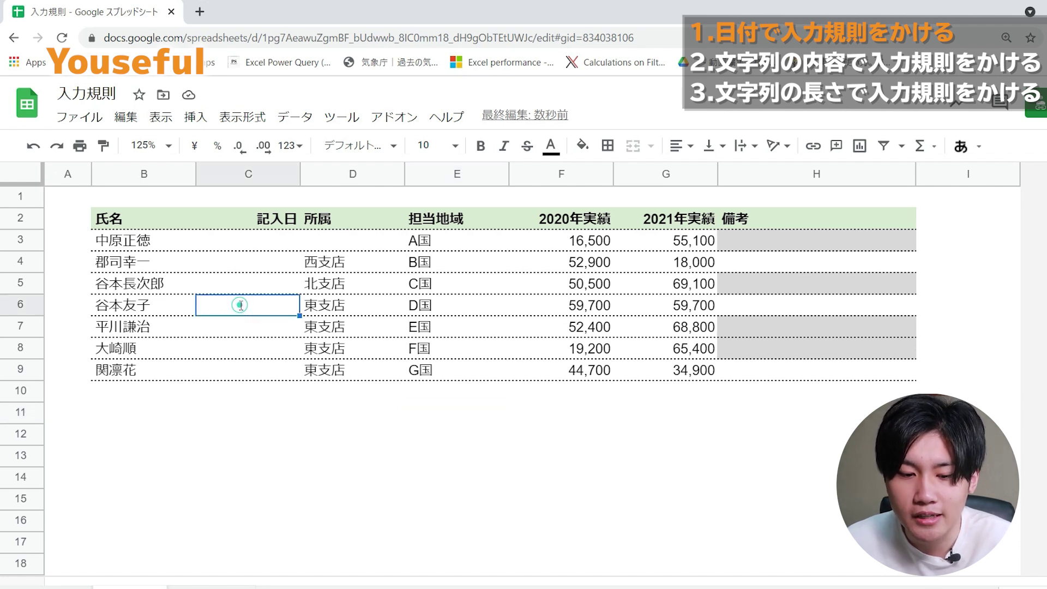
left_click(416, 443)
double_click(236, 343)
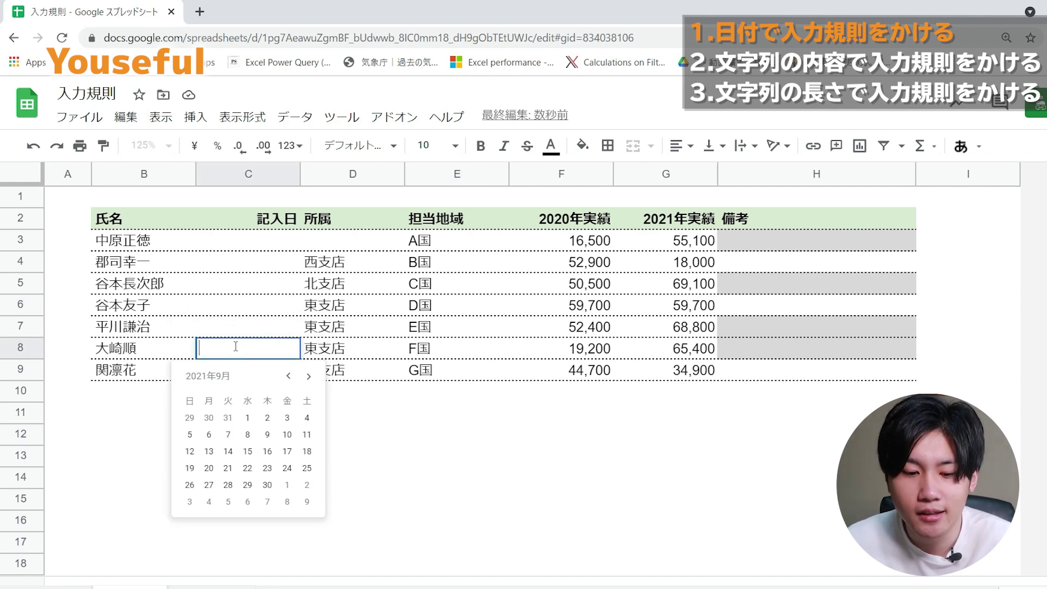
left_click(248, 419)
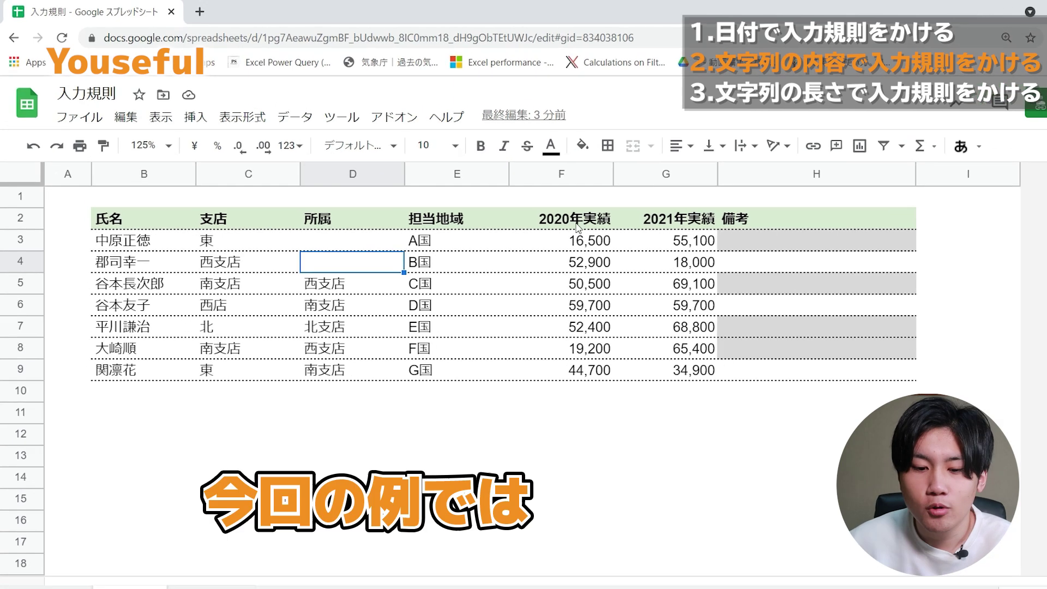
Step: Point out the 所属 column and the 支店 entries such as 東 and 西支店
left_click(332, 160)
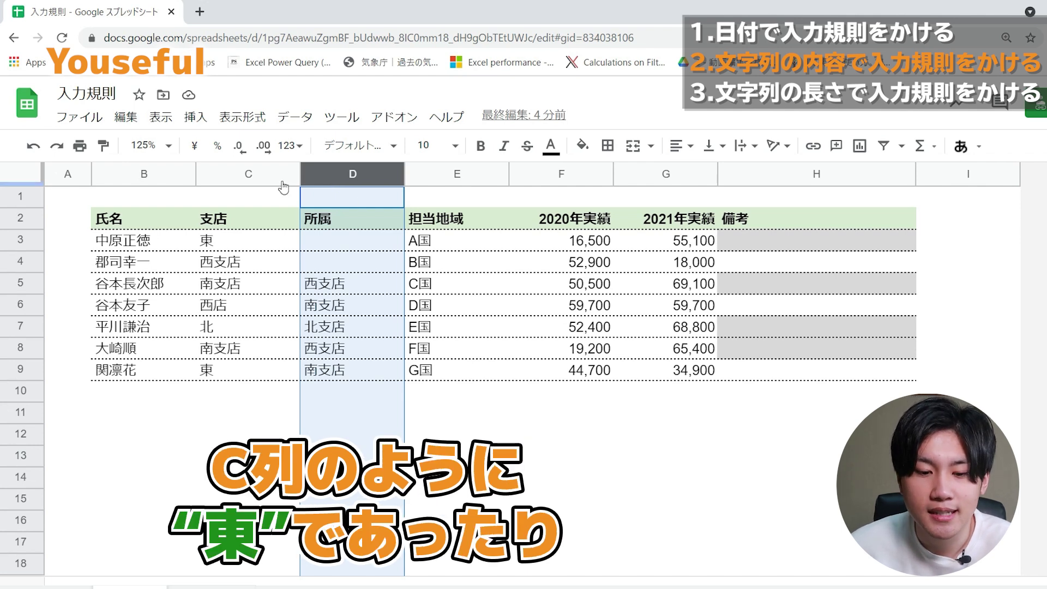
left_click(255, 182)
left_click(240, 241)
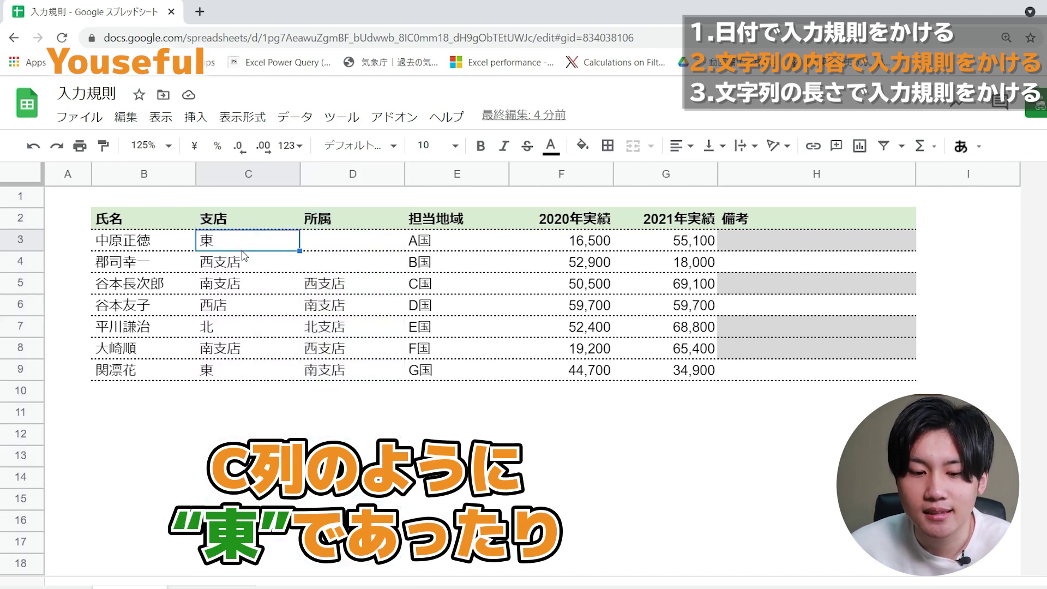
left_click(259, 267)
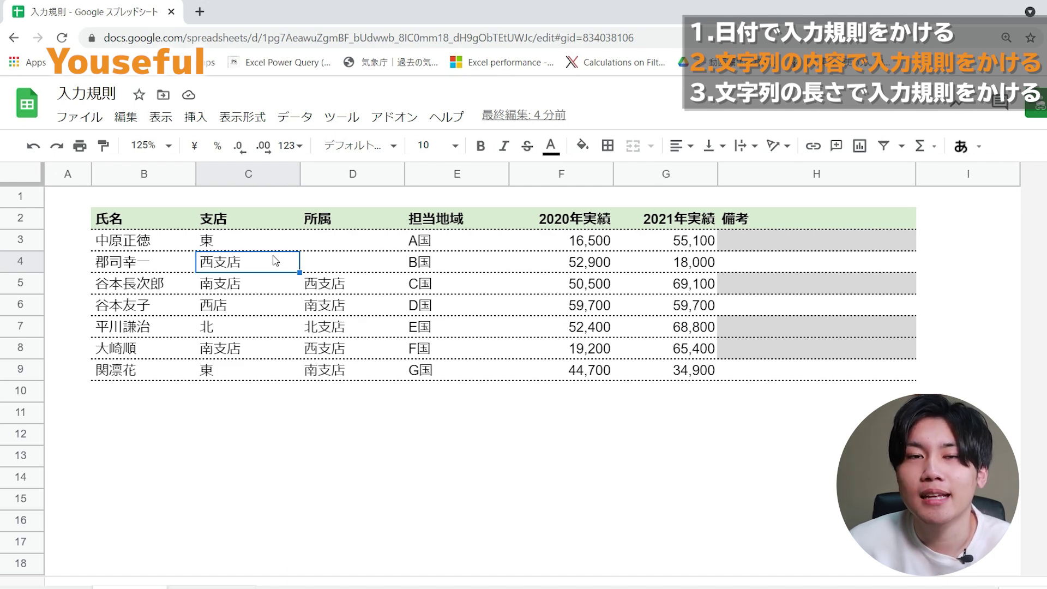
Step: Enter 東 in D3 and dismiss the validation error that rejects it
left_click(348, 248)
type("higa")
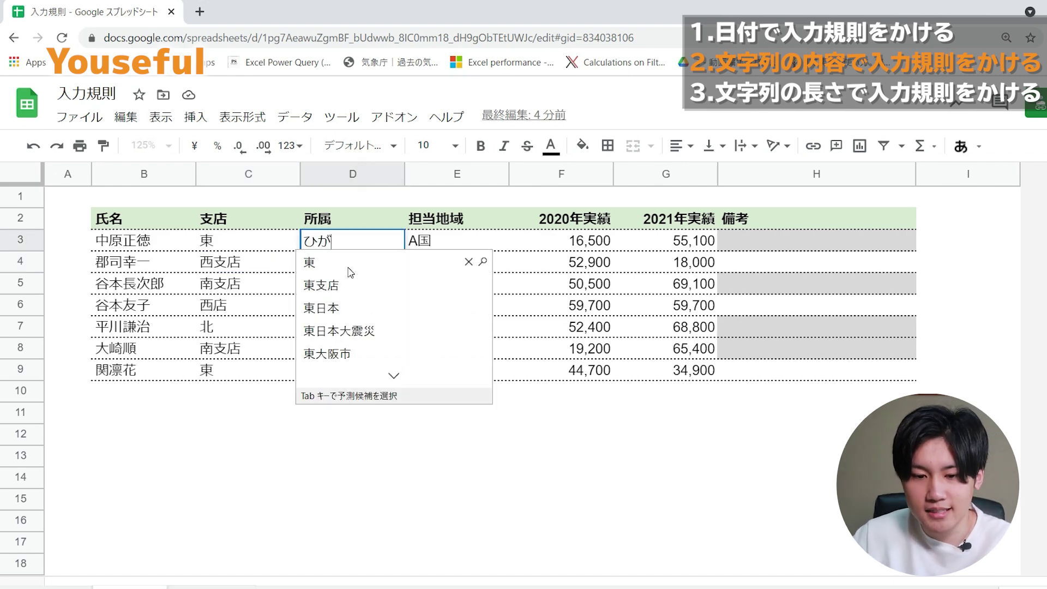
type("shi")
key("space")
key("Return")
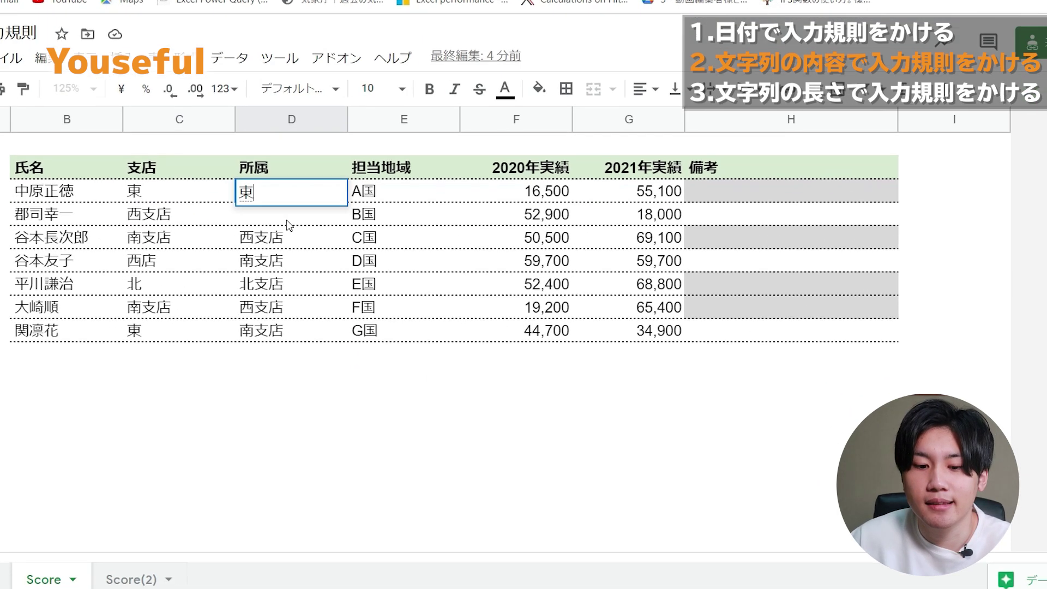
key("Return")
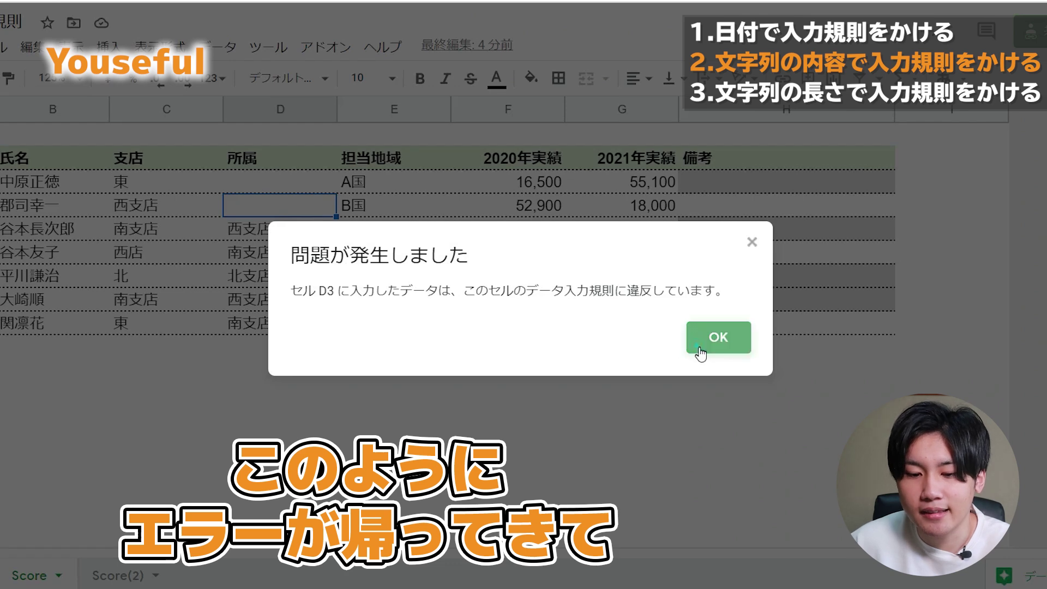
left_click(700, 350)
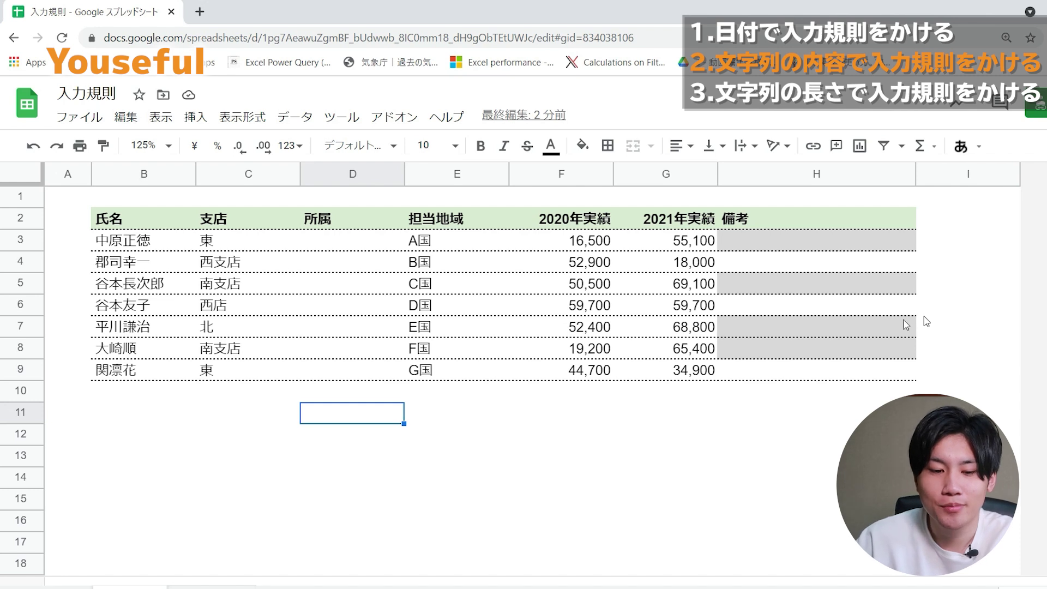
Step: Start a validation rule on D3:D9 requiring the text to contain 支店
mouse_move(320, 240)
left_mouse_down()
mouse_move(325, 349)
mouse_move(313, 373)
left_mouse_up()
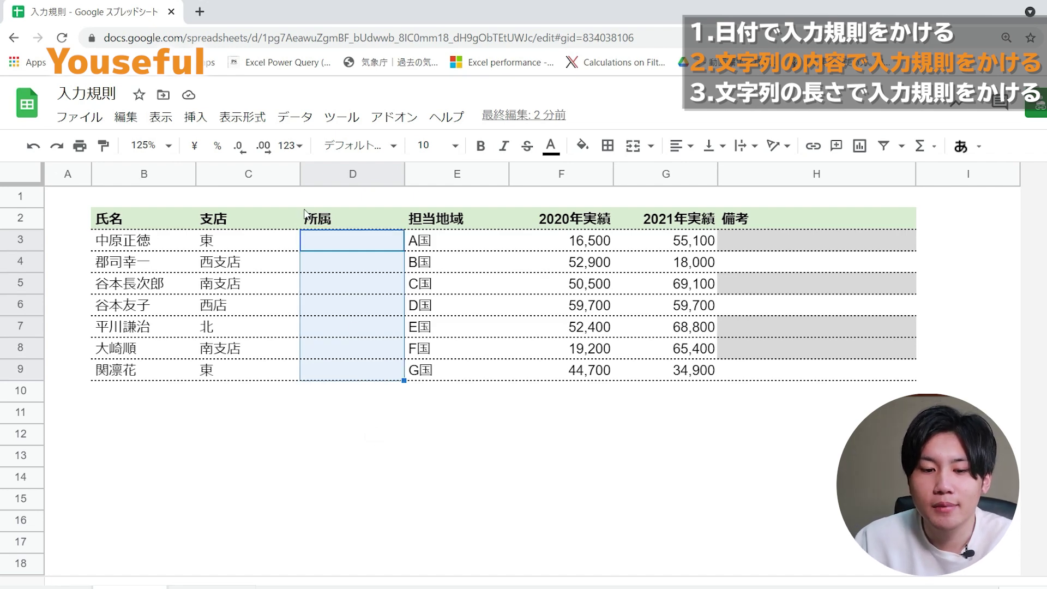
left_click(295, 131)
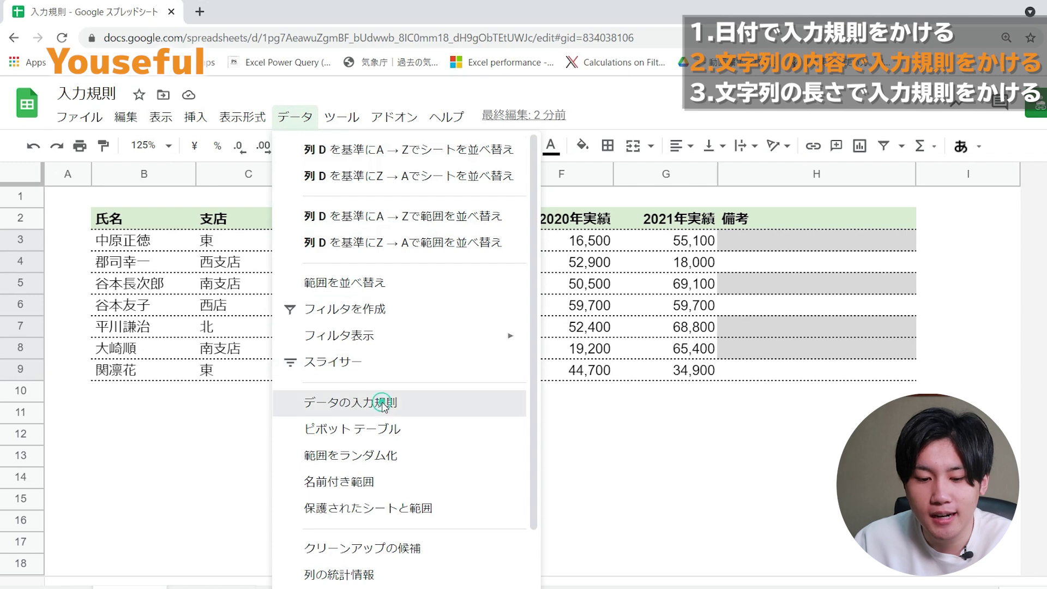
left_click(382, 404)
left_click(417, 260)
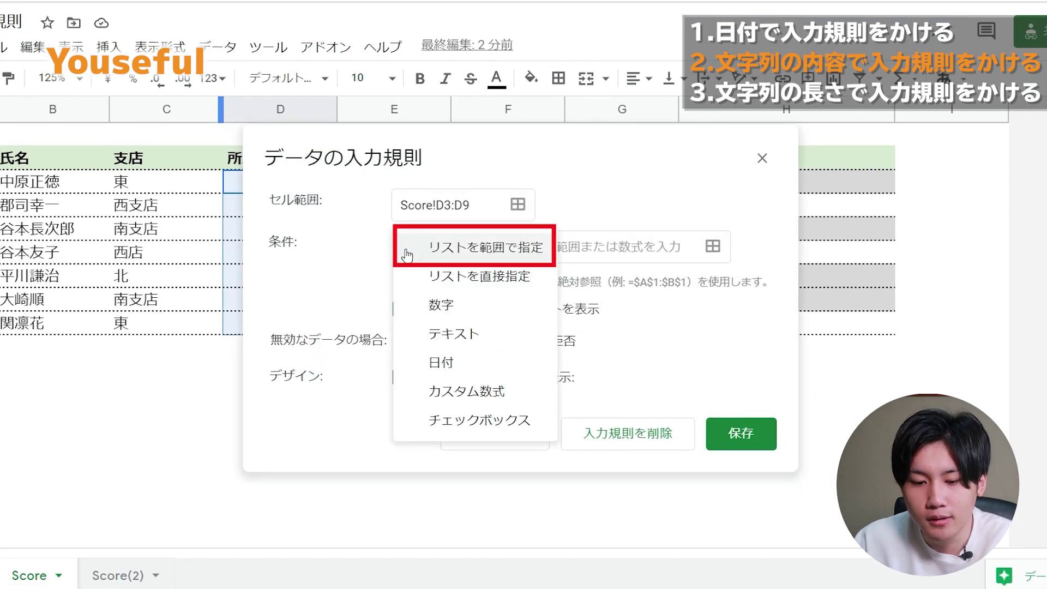
left_click(418, 331)
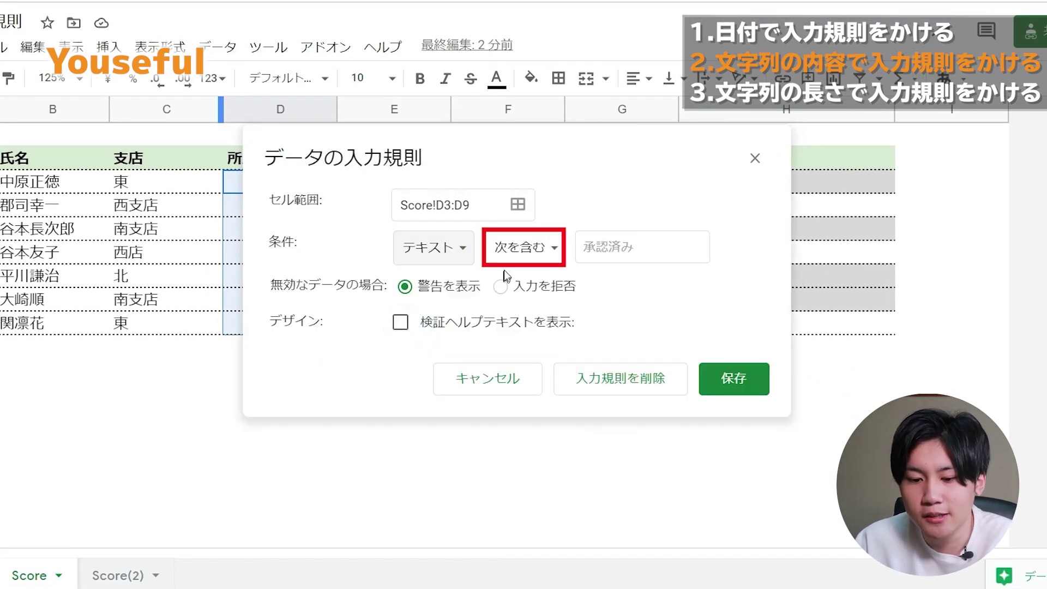
left_click(625, 249)
type("shi")
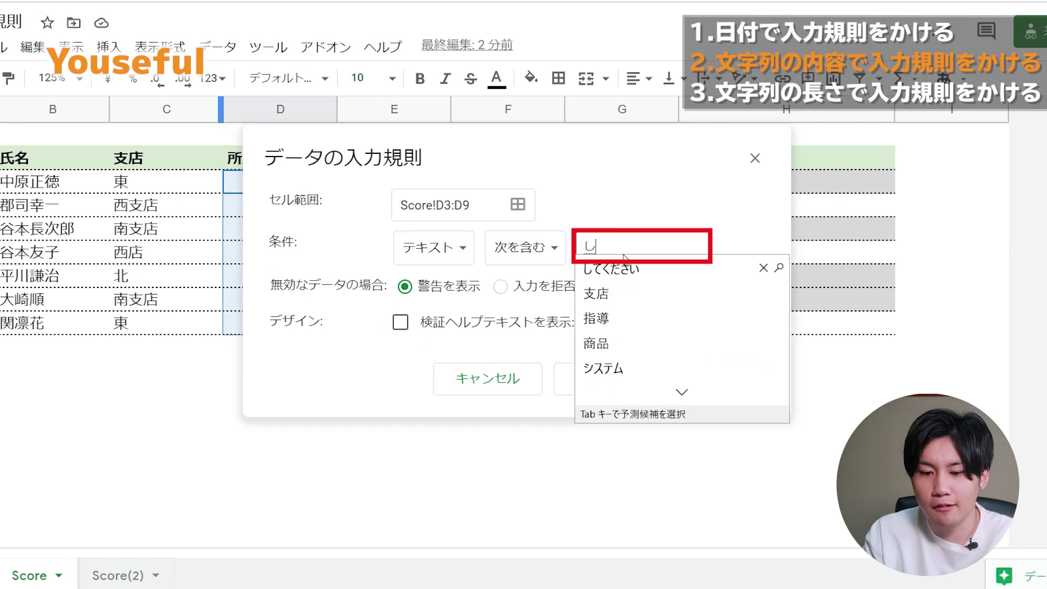
type("tenn")
key("space")
key("Return")
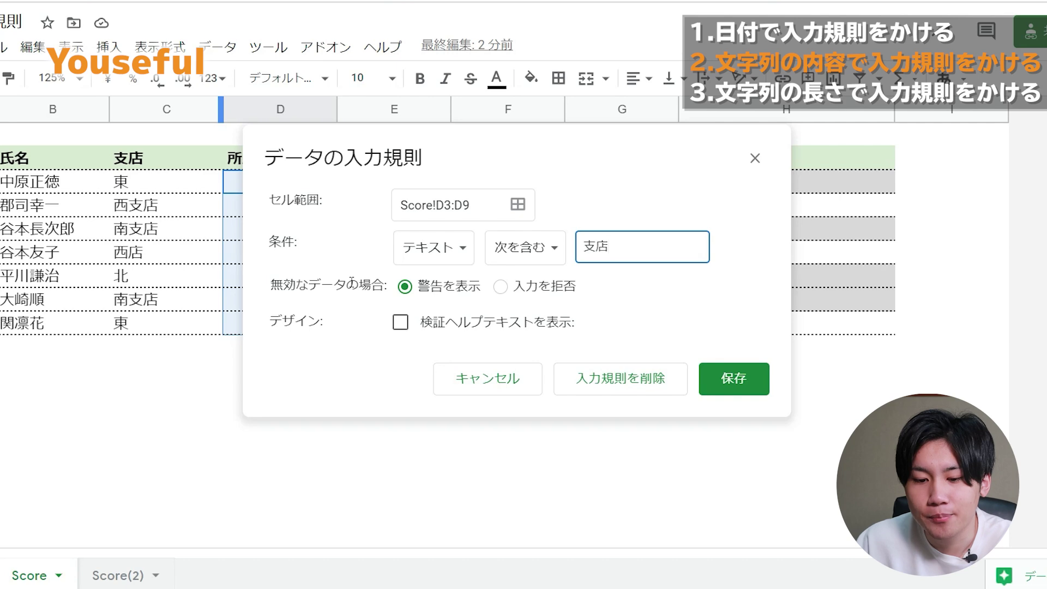
Step: Set the rule to reject input, add help text 〇〇支店と入力してください, and save
left_click(494, 293)
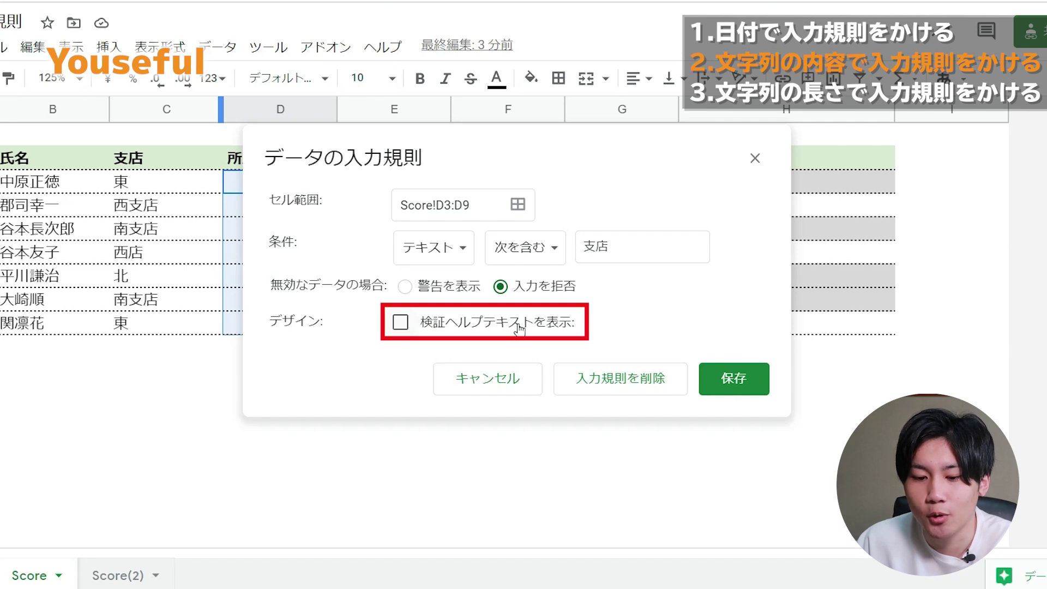
left_click(414, 324)
left_click(463, 368)
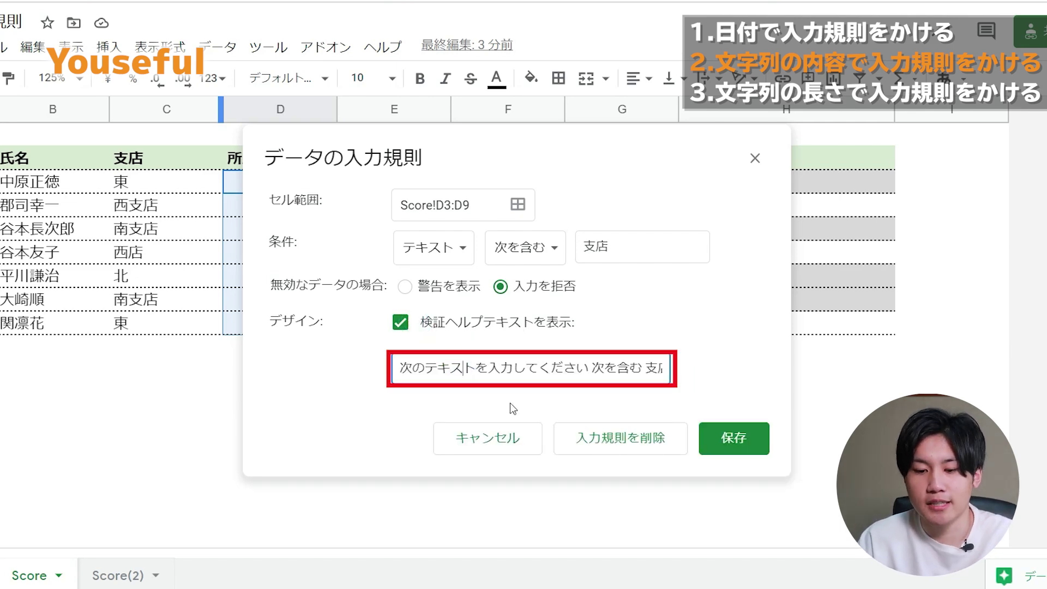
key("ctrl+a")
key("BackSpace")
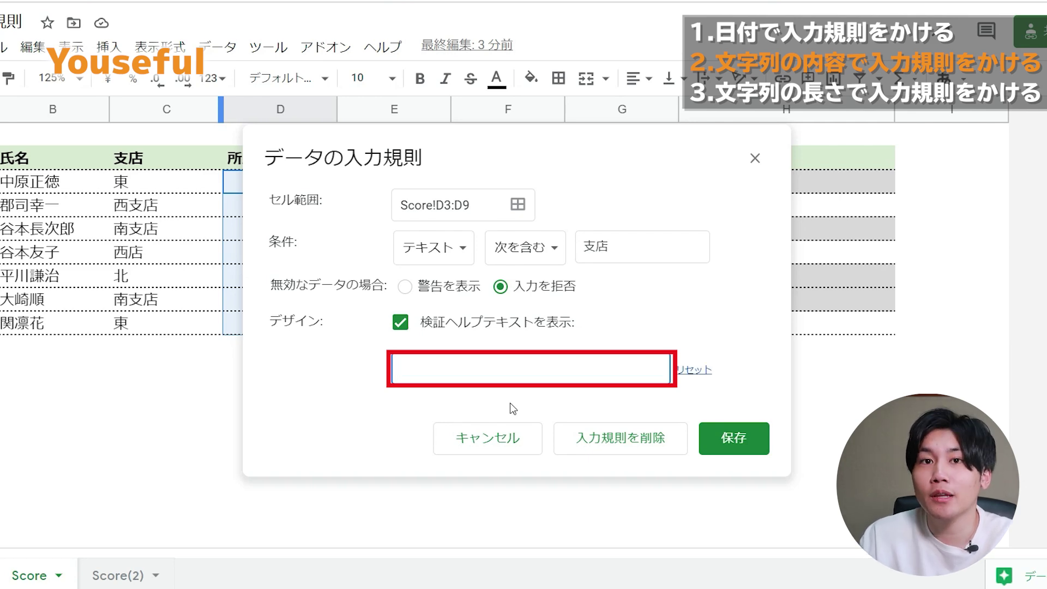
type("〇〇支店")
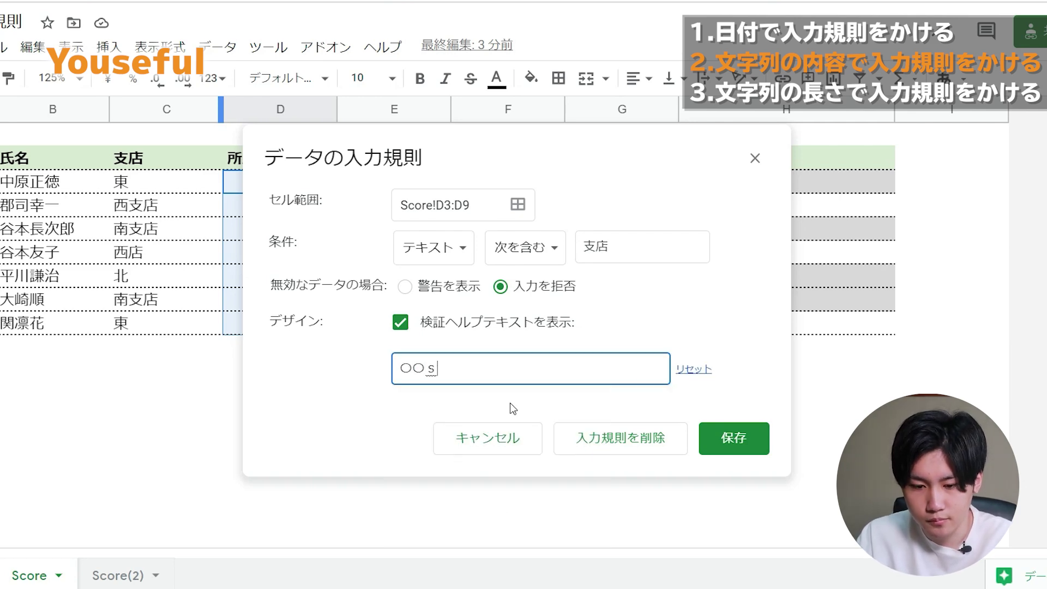
type("と入力してください")
key("Return")
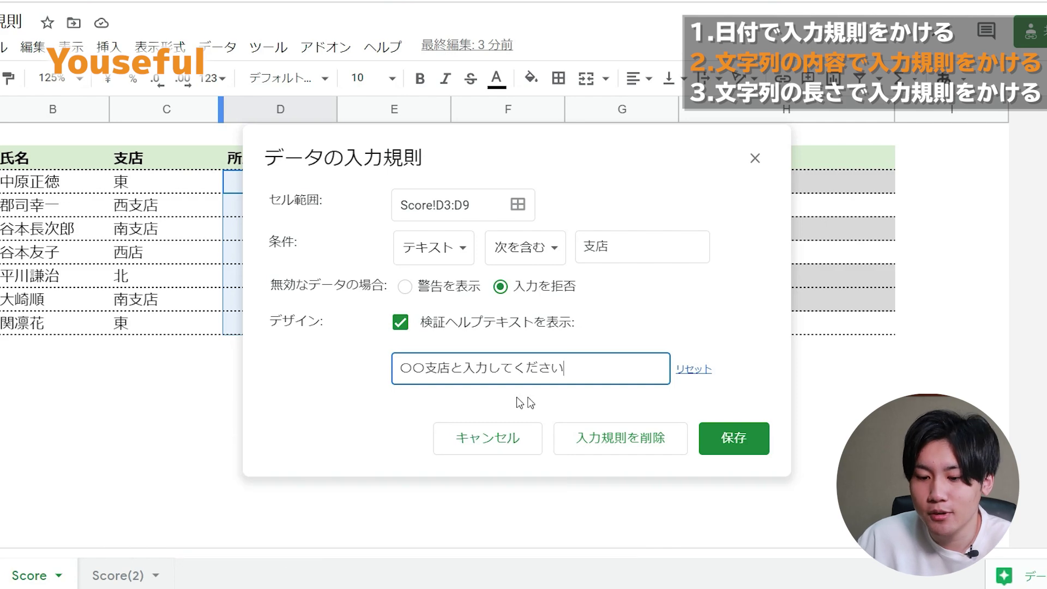
left_click(737, 439)
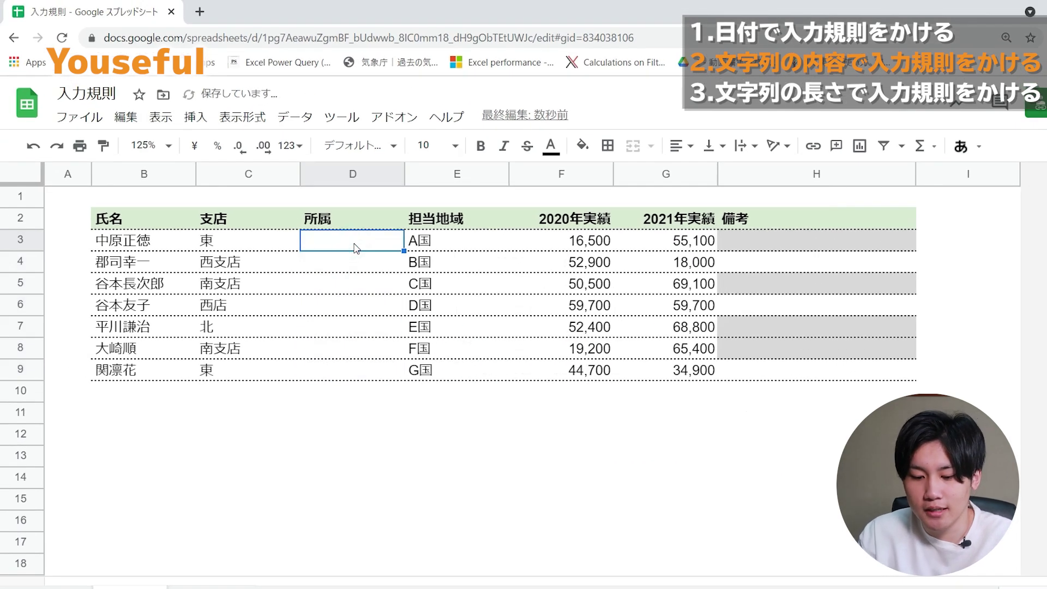
Step: Enter 東 in D3 and dismiss the resulting validation error
type("ひがsi")
key("space")
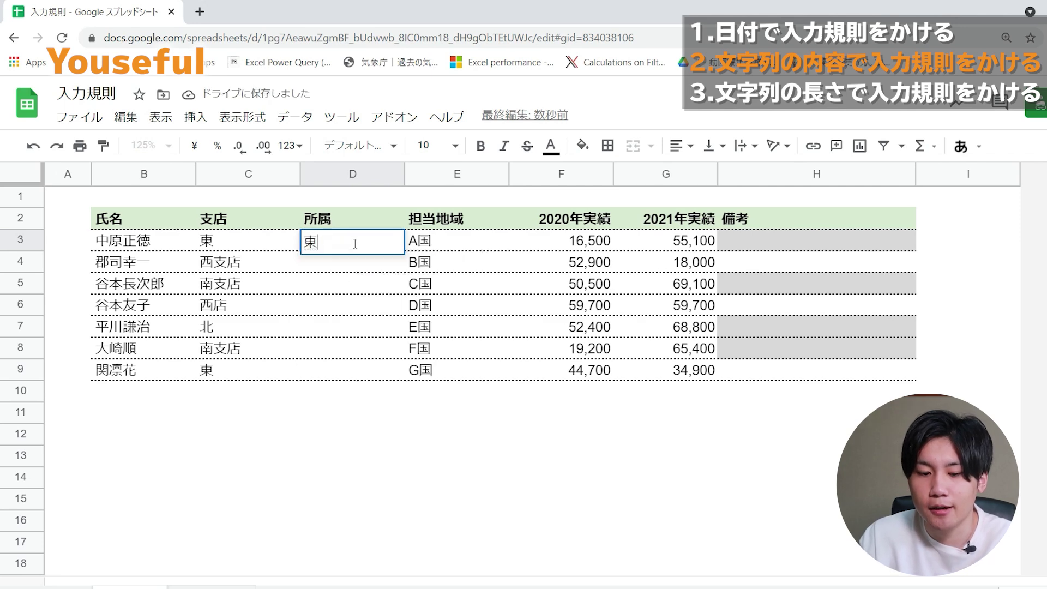
key("Return")
key("Return")
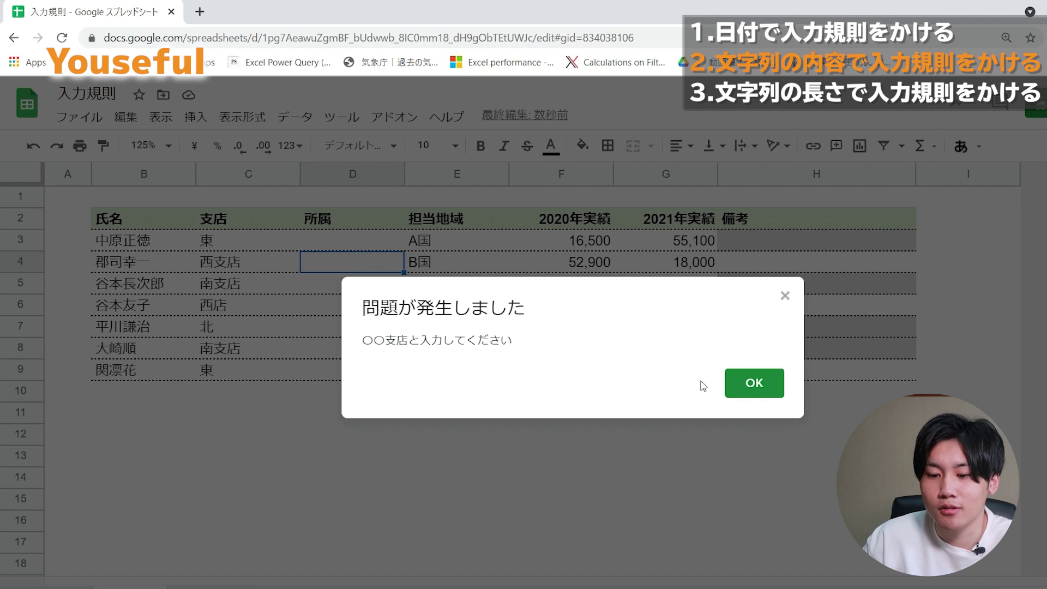
left_click(742, 383)
Step: Enter 東支店 in D3, which the rule accepts
double_click(354, 236)
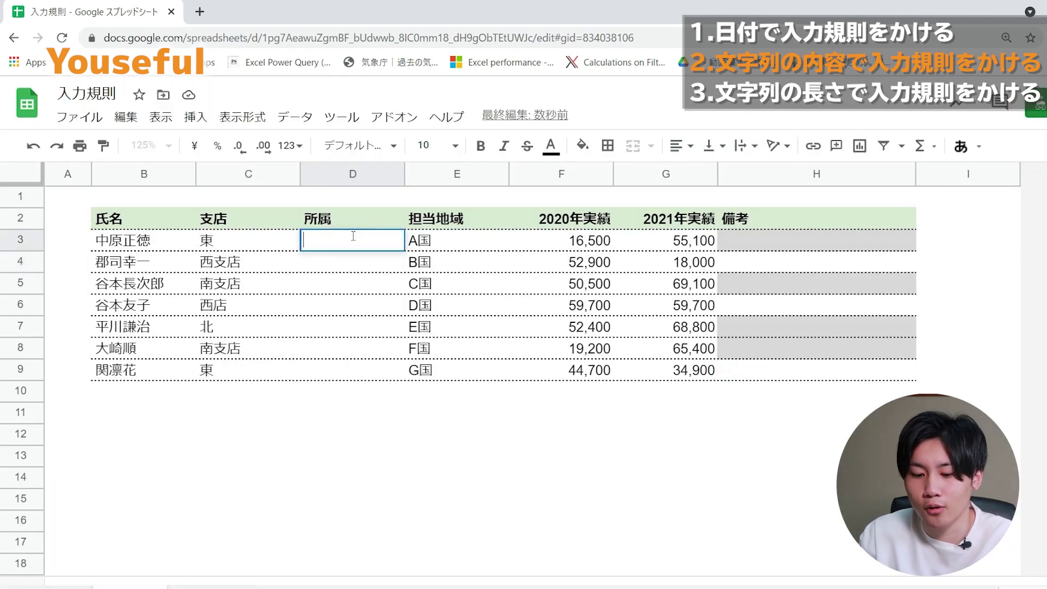
type("ひがしし")
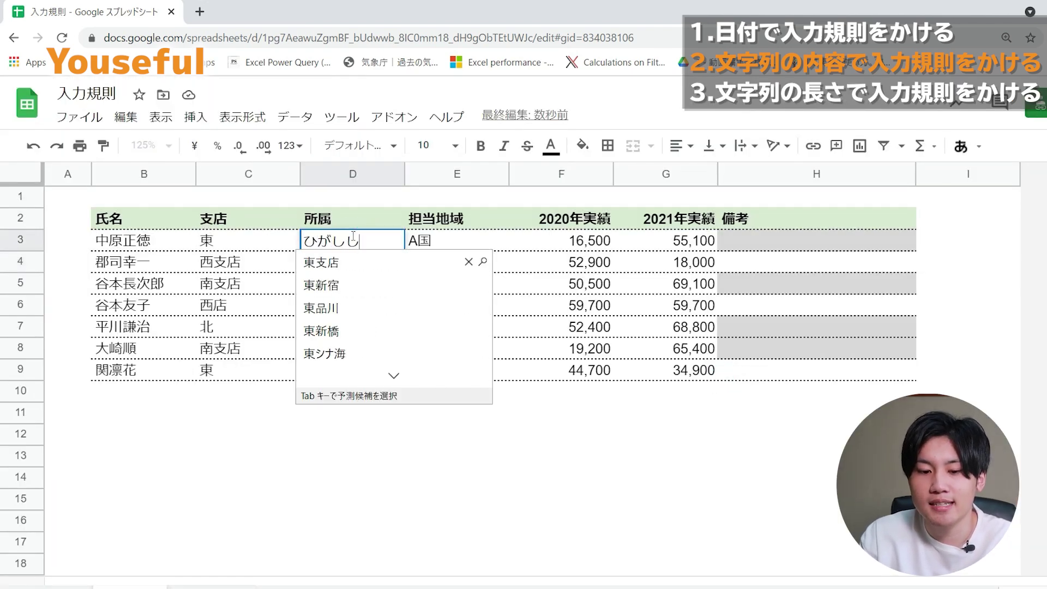
type("てん")
key("space")
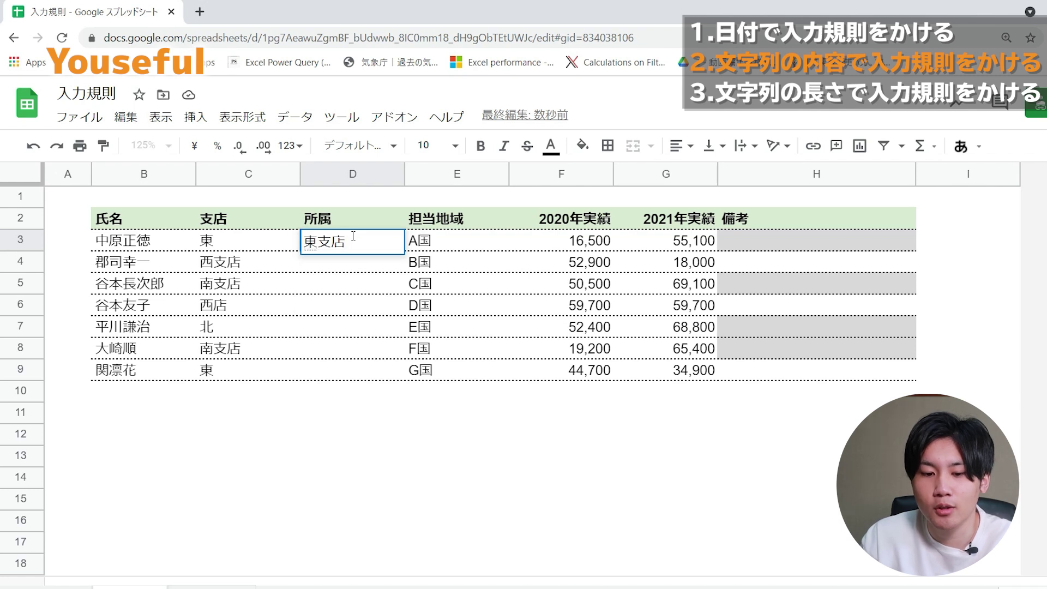
key("Return")
key("Return")
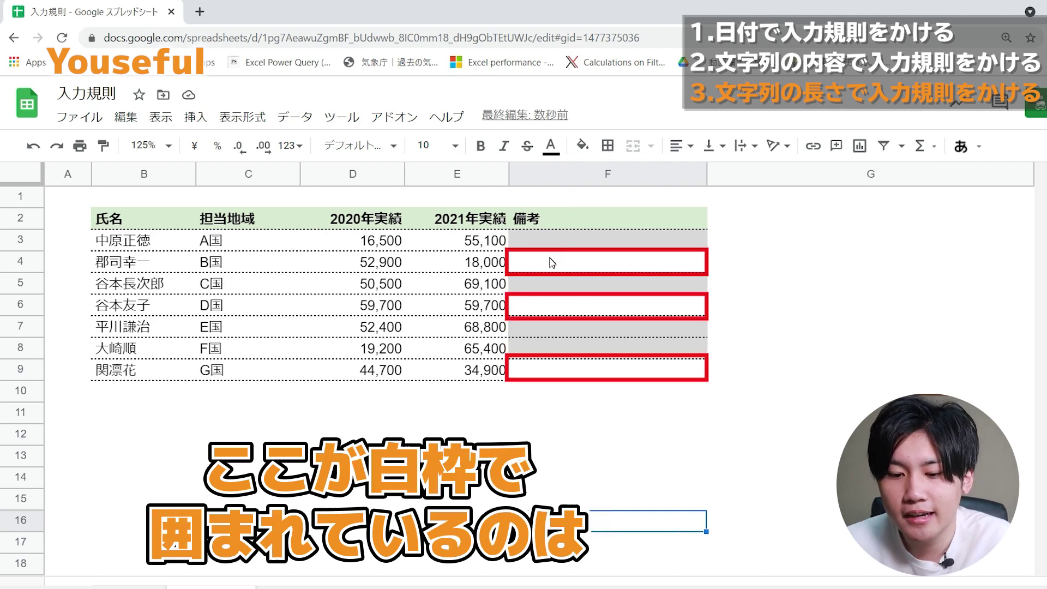
Step: Point out the 備考 cells in rows 4 and 6 and select both years' results
left_click(550, 259)
left_click(553, 303)
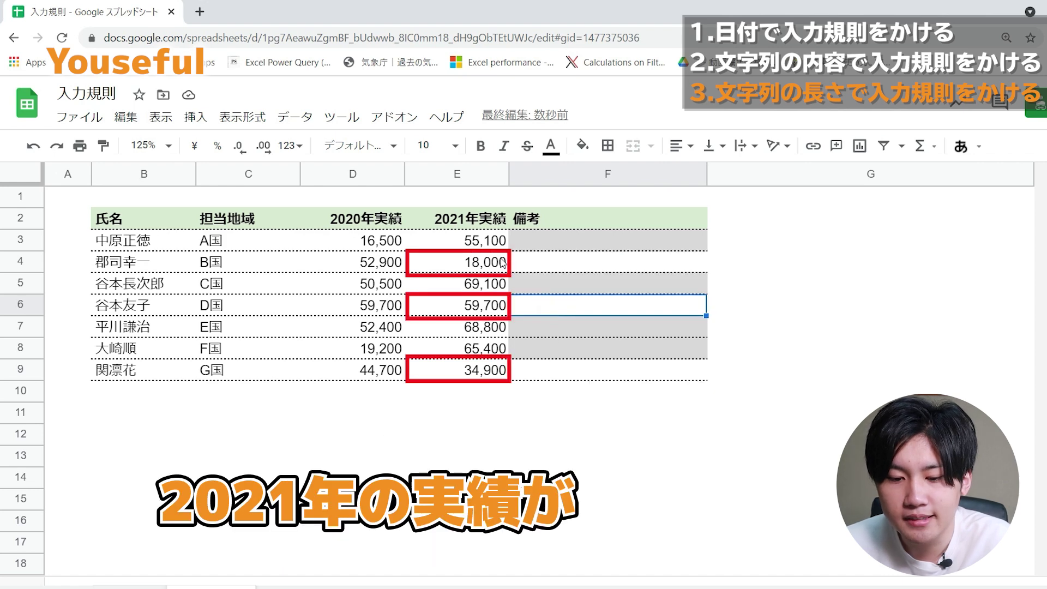
left_click(490, 265)
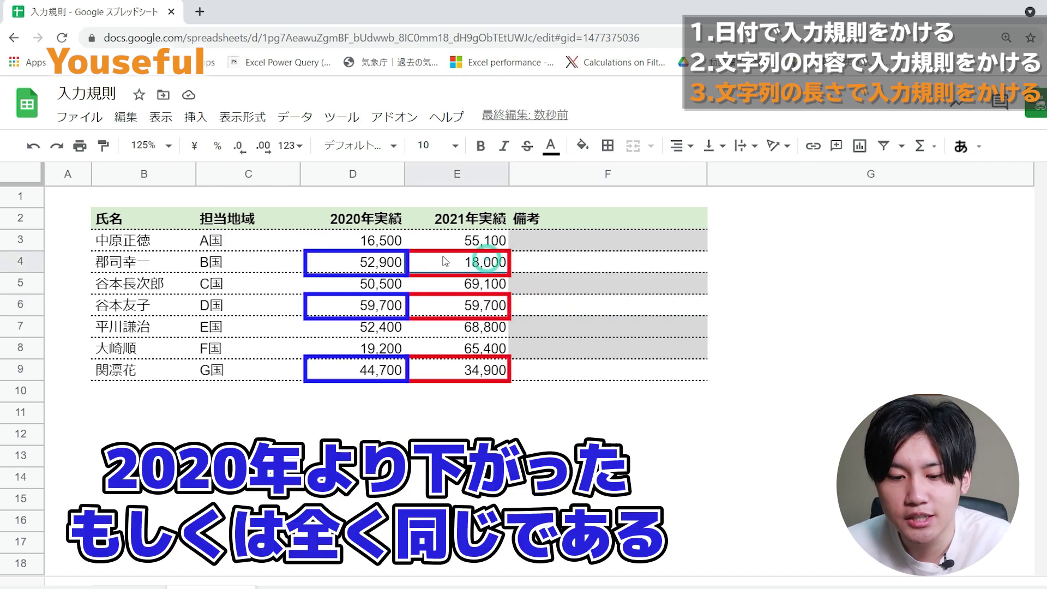
left_click(398, 260, "shift")
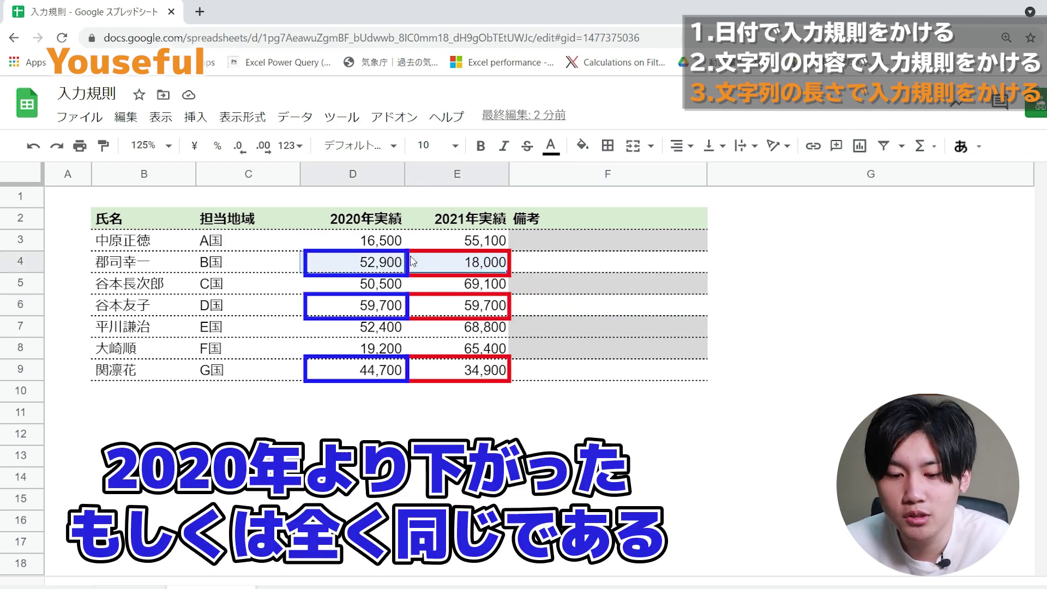
left_click(474, 310)
key("shift+Left")
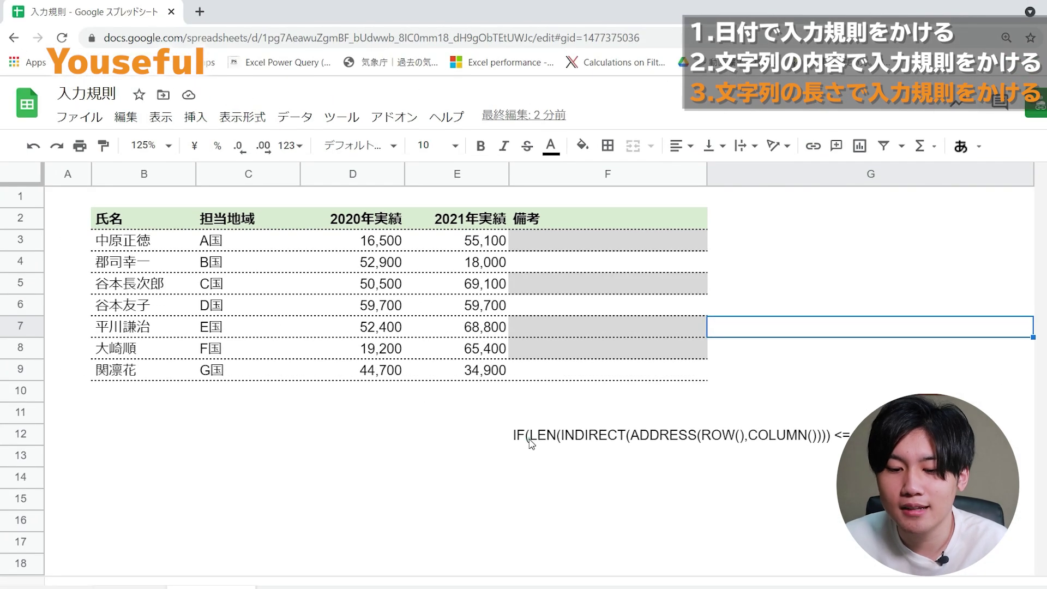
Step: Copy the F12 length-check formula into a custom-formula validation rule on F3:F9
left_click(530, 444)
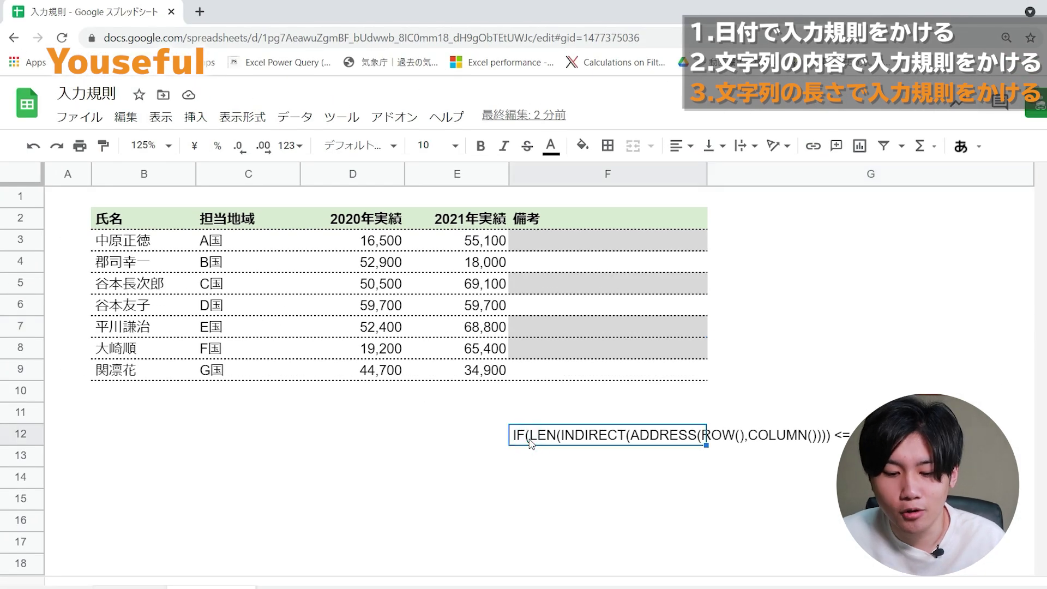
key("ctrl+c")
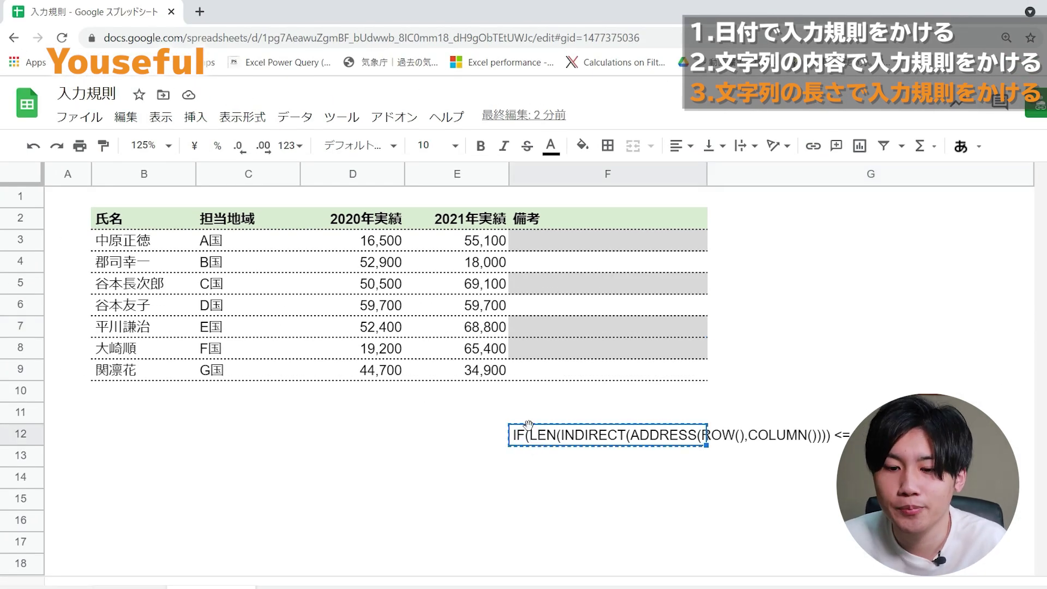
left_click_drag(550, 237, 548, 371)
left_click(295, 117)
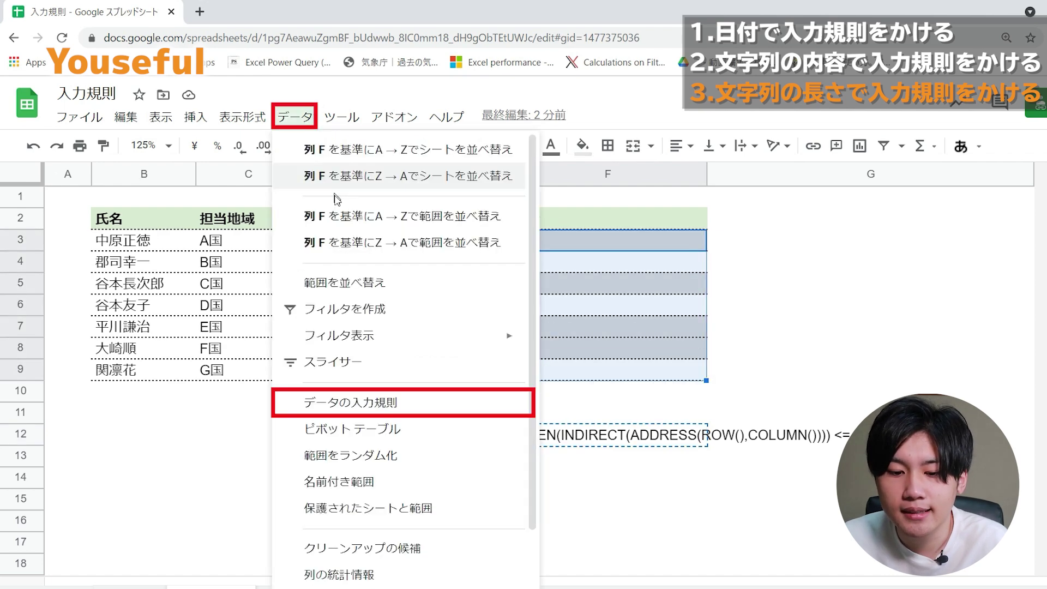
left_click(384, 404)
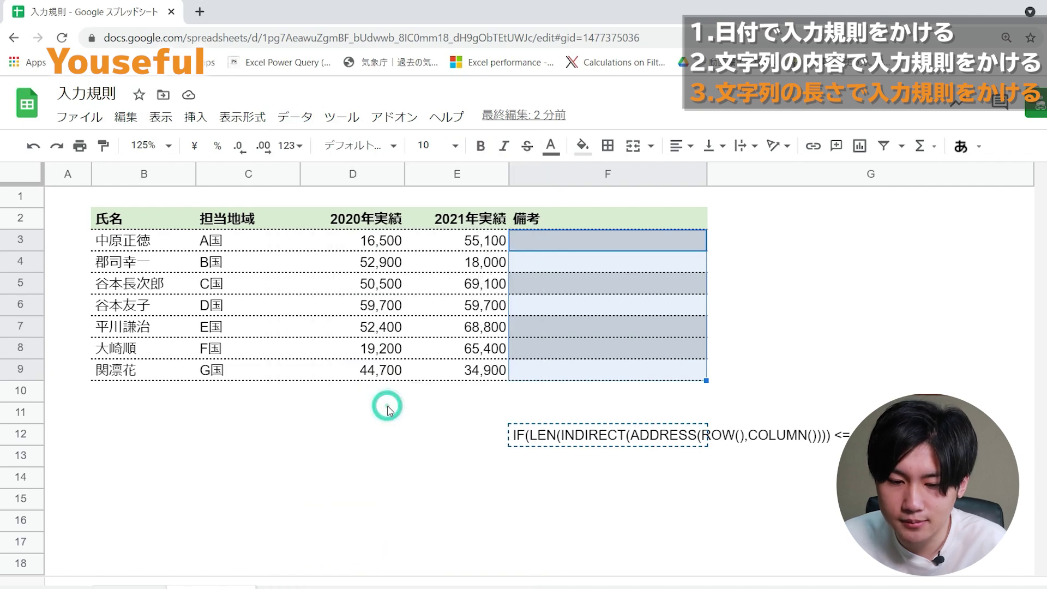
left_click(451, 253)
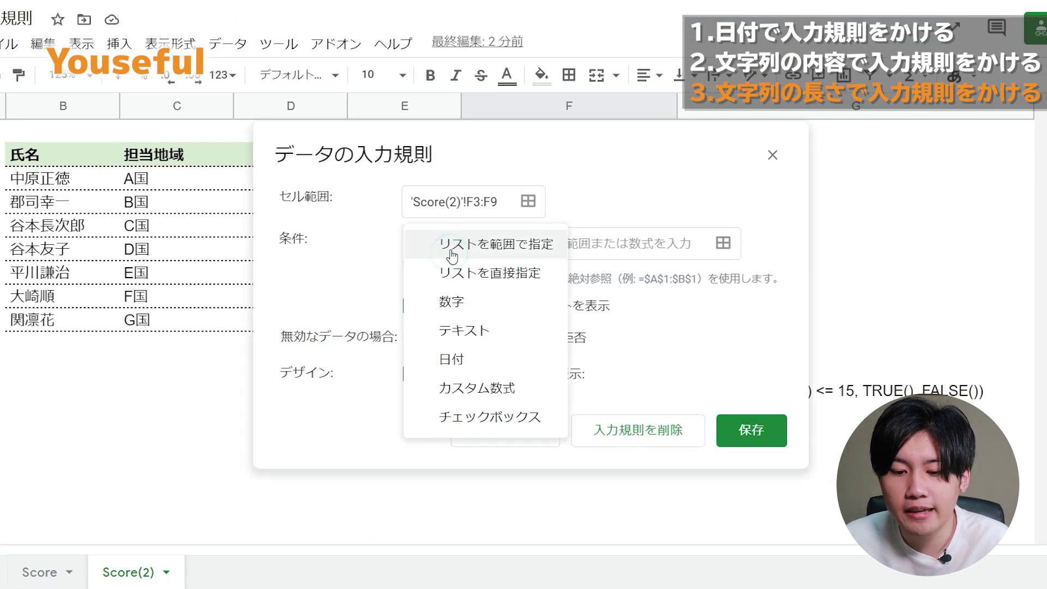
left_click(473, 390)
left_click(551, 243)
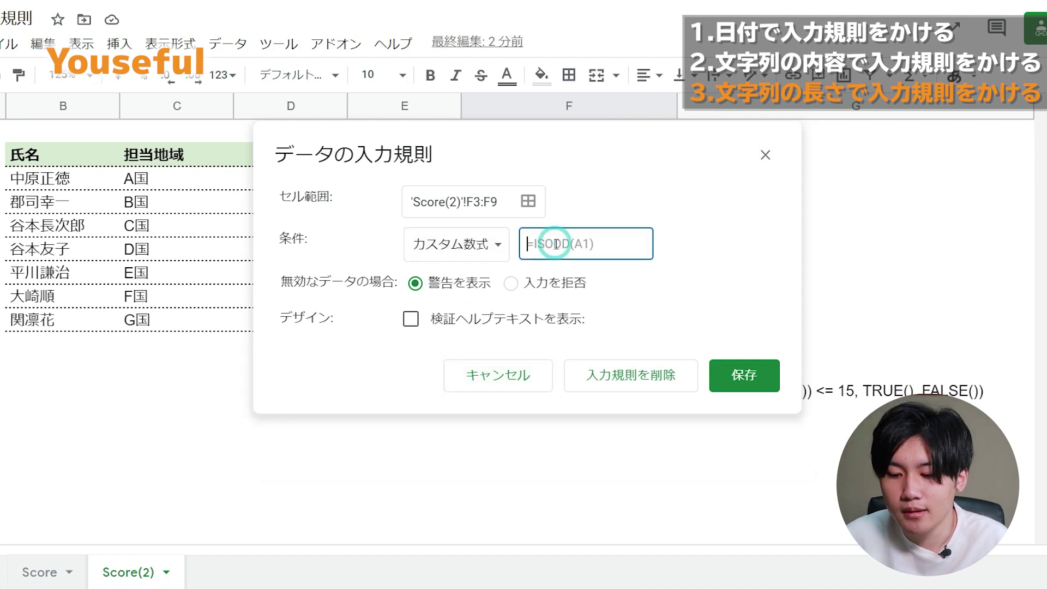
type("=")
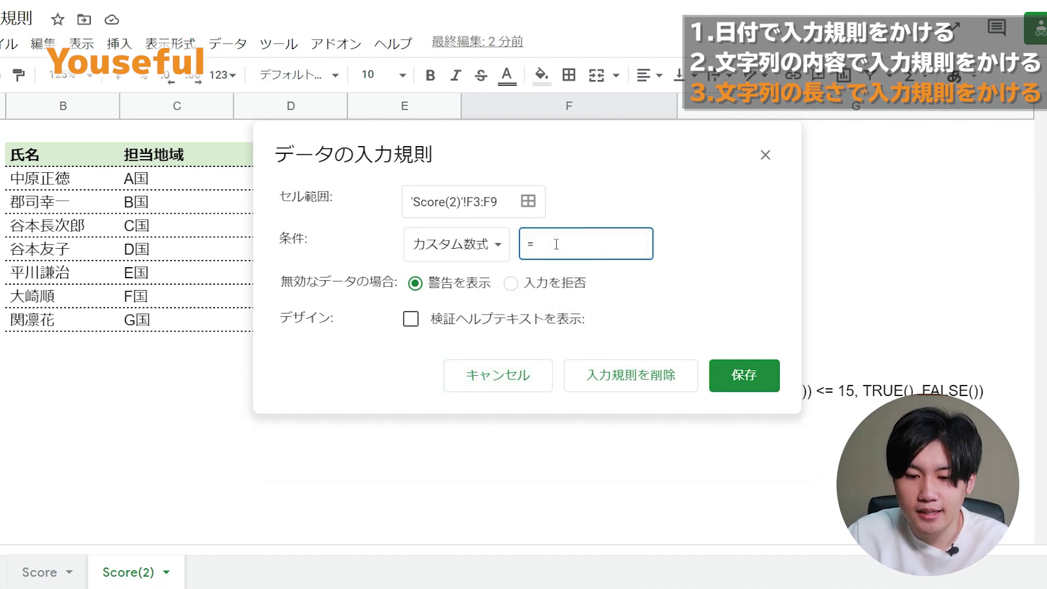
key("ctrl+v")
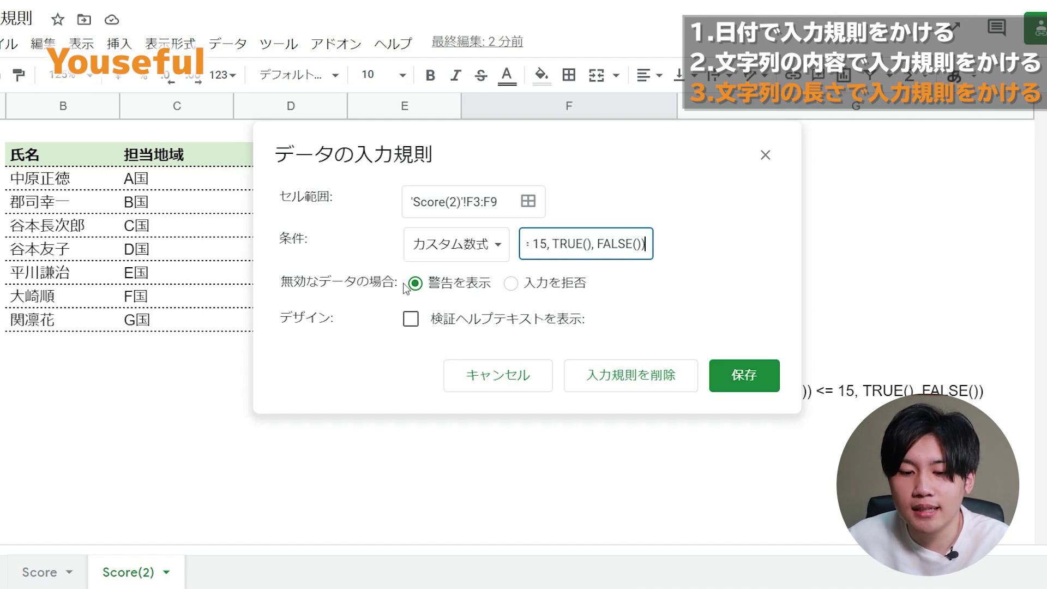
Step: Set the rule to reject input with help text 15文字以内で記載してください and save it
left_click(529, 288)
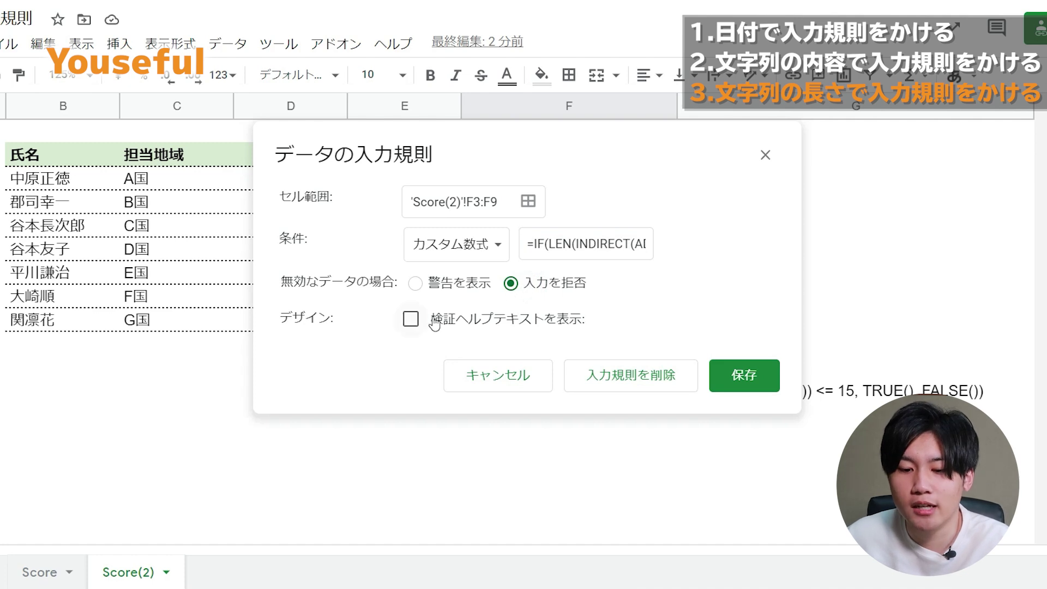
left_click(411, 319)
triple_click(463, 369)
type("15")
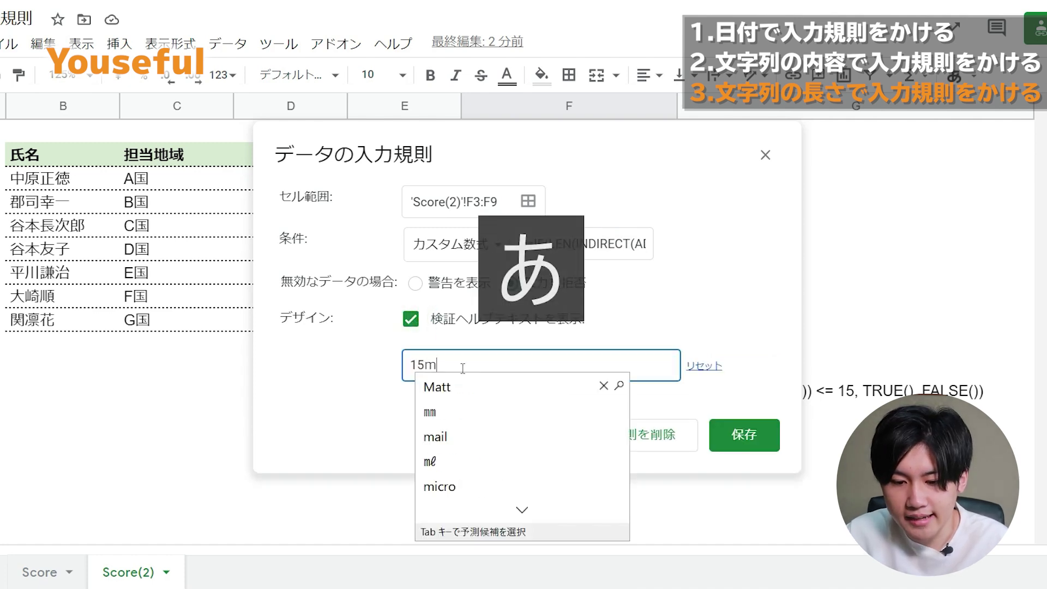
type("文字以内で記載してください")
key("Return")
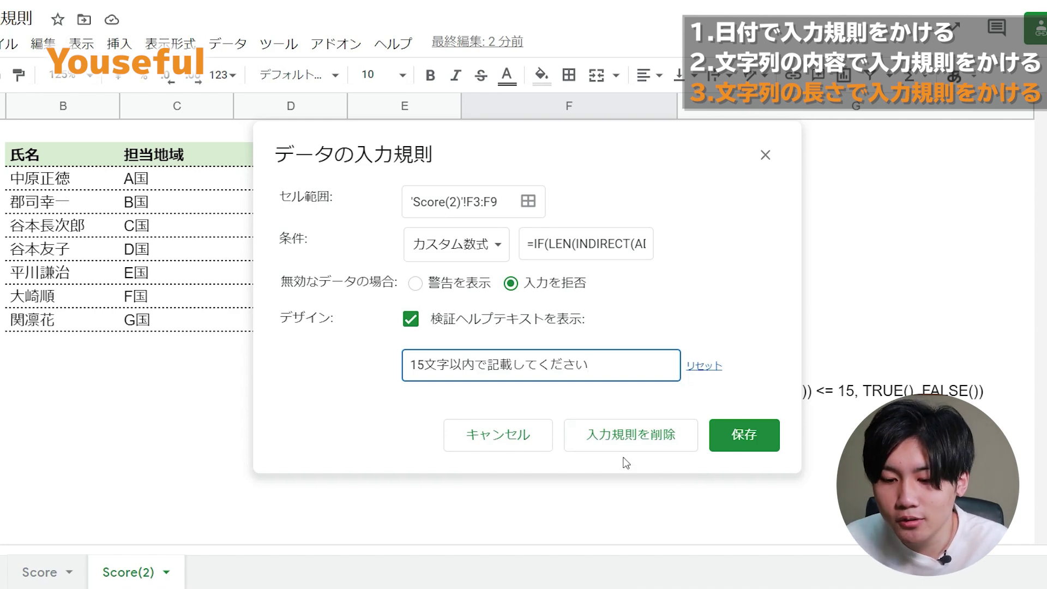
left_click(744, 435)
left_click(576, 267)
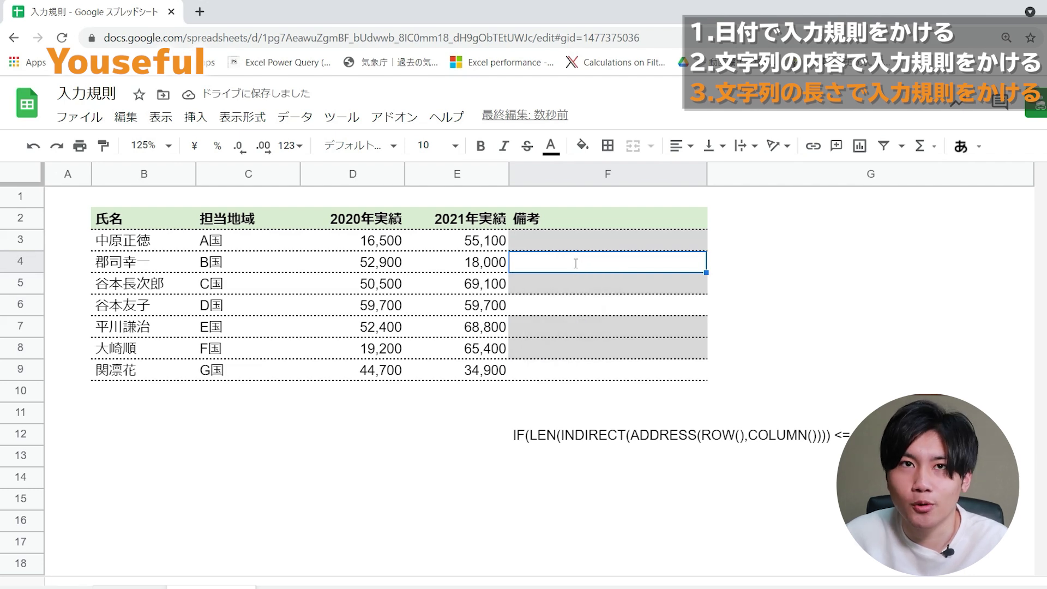
Step: Enter a long string of g's in F4 to trigger the 15-character validation error
type("gggggggggggggggggggg")
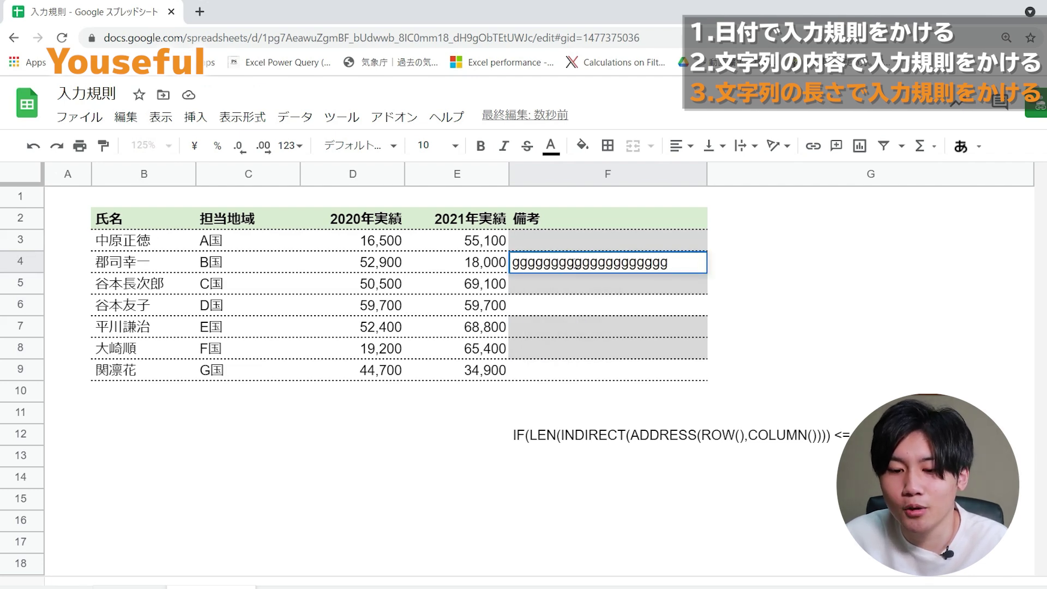
key("Return")
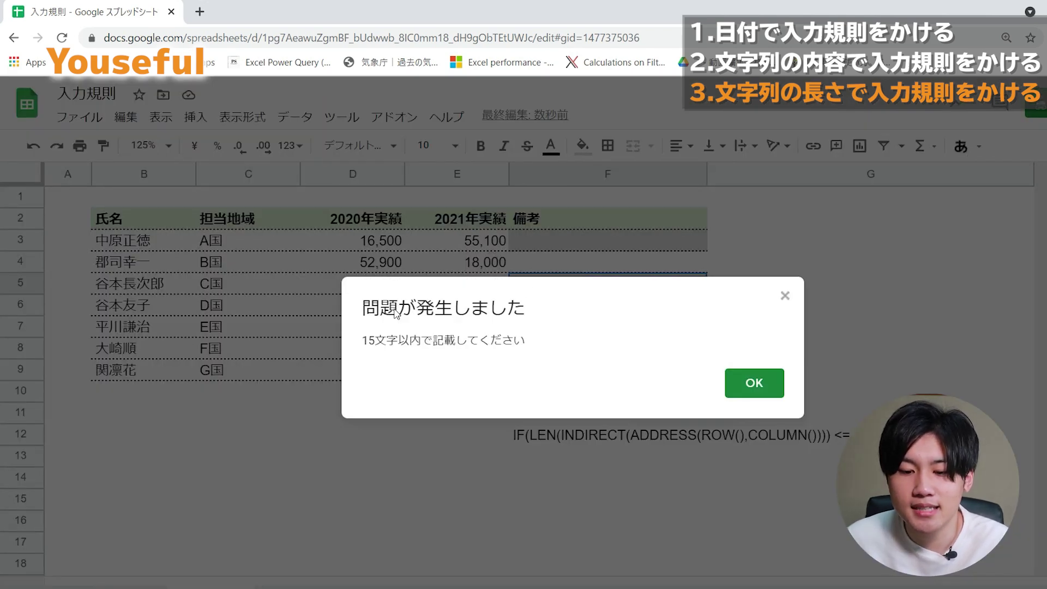